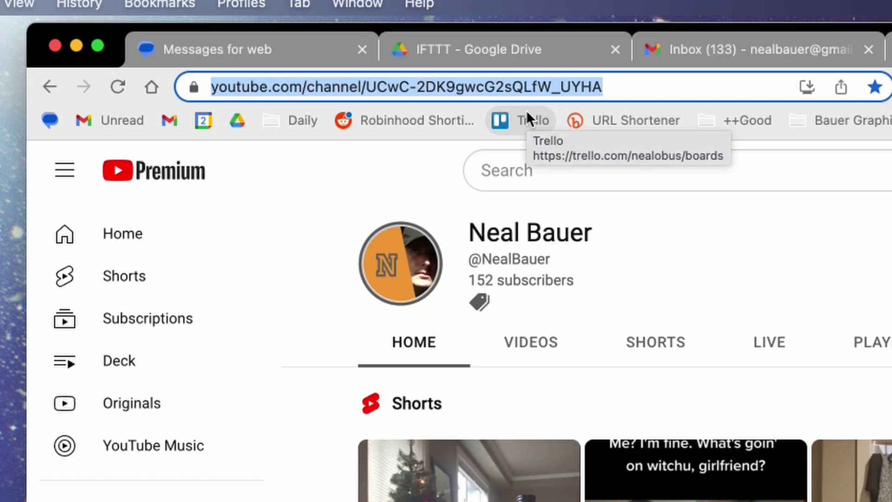
pyautogui.write('ne')
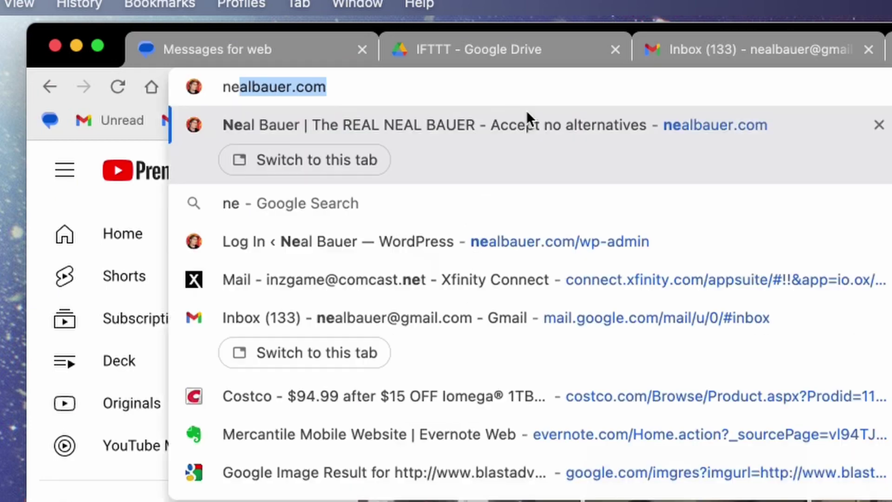
pyautogui.write('al bauer')
# - Search Google for 'neal bauer' and highlight the nealbauer.com result's description
pyautogui.press('Return')
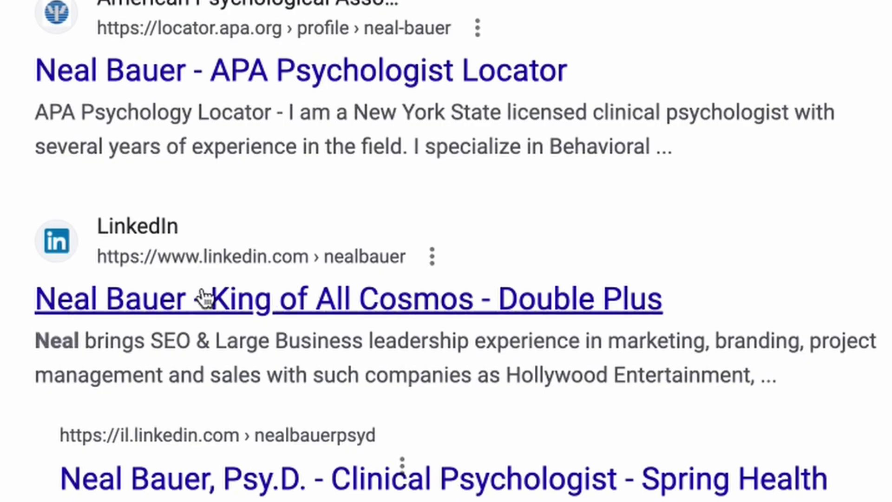
pyautogui.scroll(-5, 199, 333)
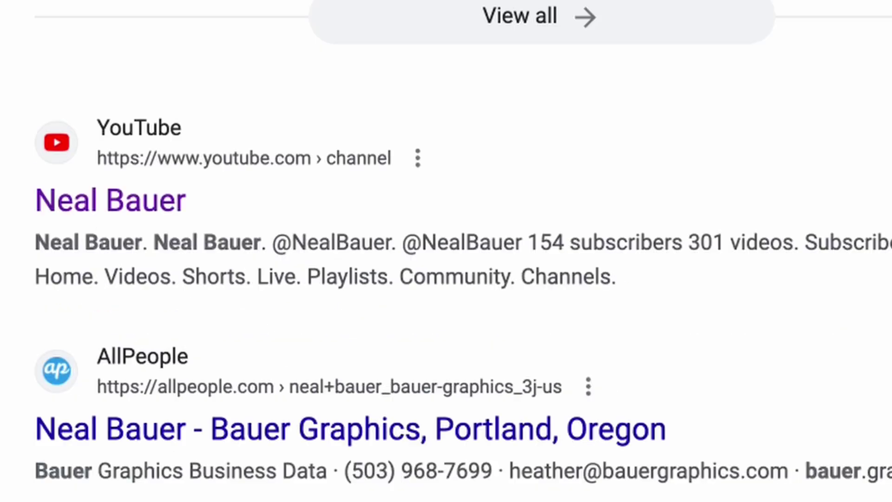
pyautogui.scroll(-1, 398, 479)
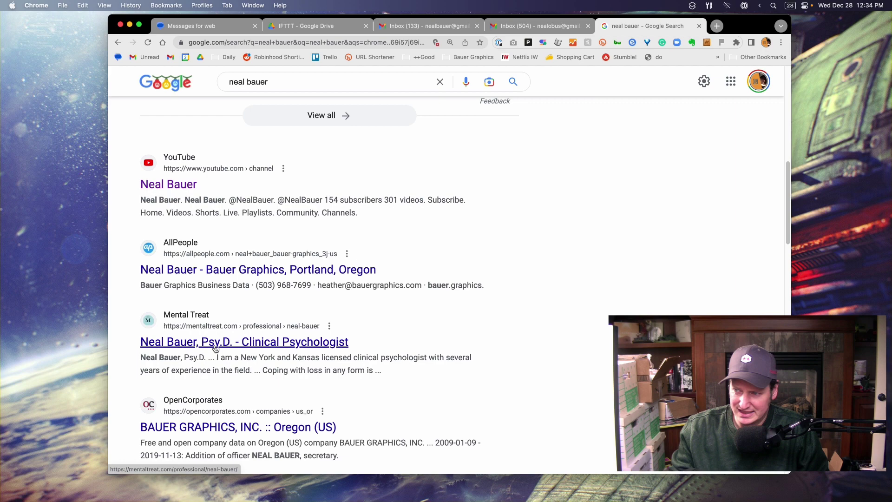
pyautogui.moveTo(322, 357); pyautogui.dragTo(382, 371)
pyautogui.scroll(-3, 290, 383)
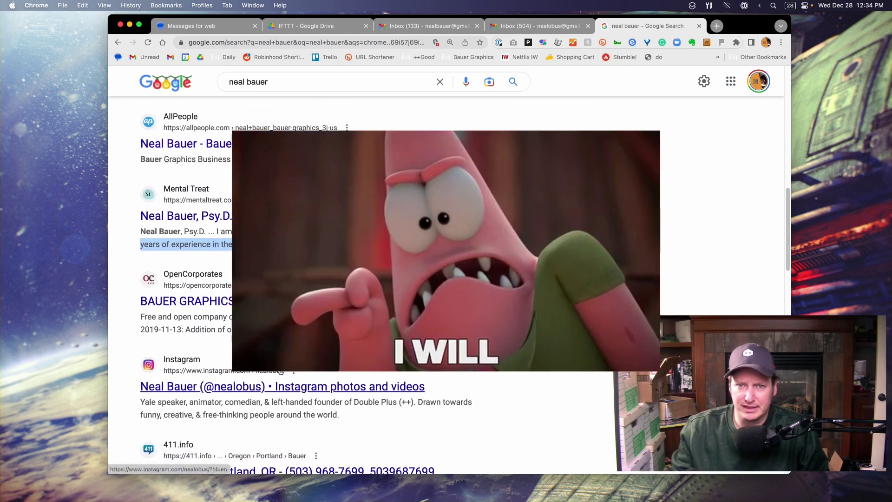
pyautogui.scroll(-2, 272, 394)
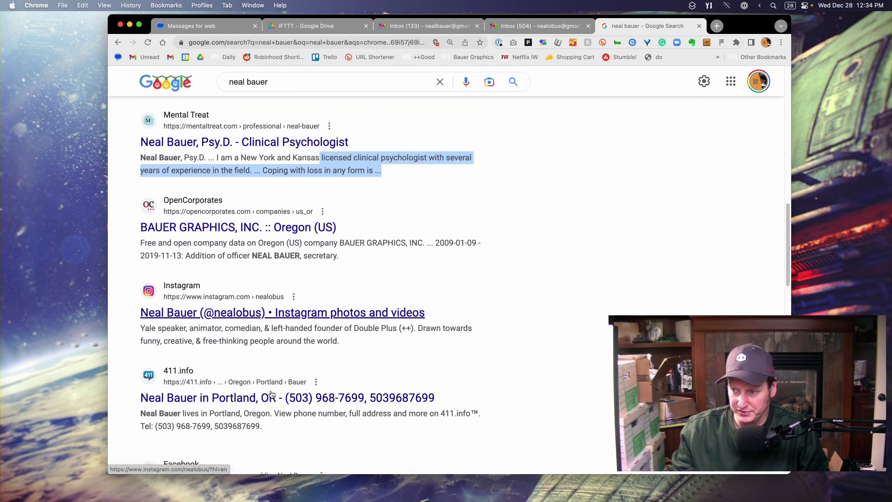
pyautogui.scroll(-2, 272, 395)
pyautogui.scroll(-1, 272, 395)
pyautogui.scroll(10, 226, 363)
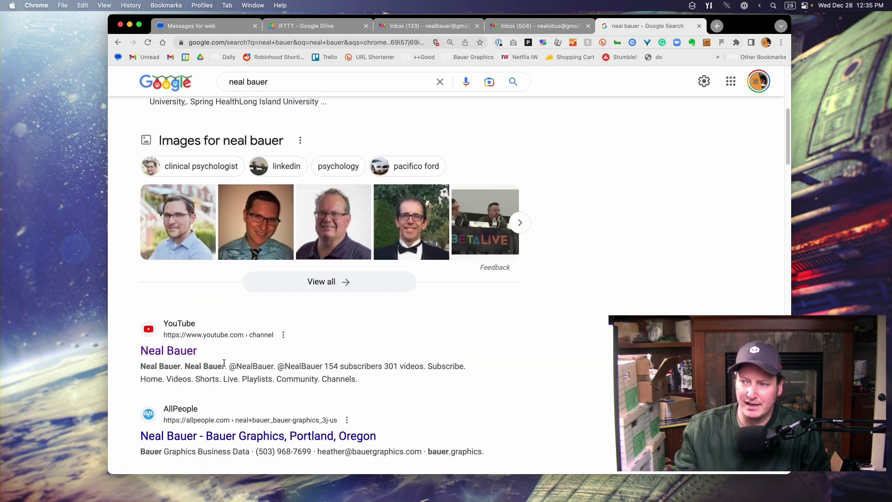
pyautogui.scroll(-5, 227, 363)
pyautogui.scroll(-2, 226, 364)
pyautogui.scroll(-5, 226, 364)
pyautogui.scroll(-1, 237, 390)
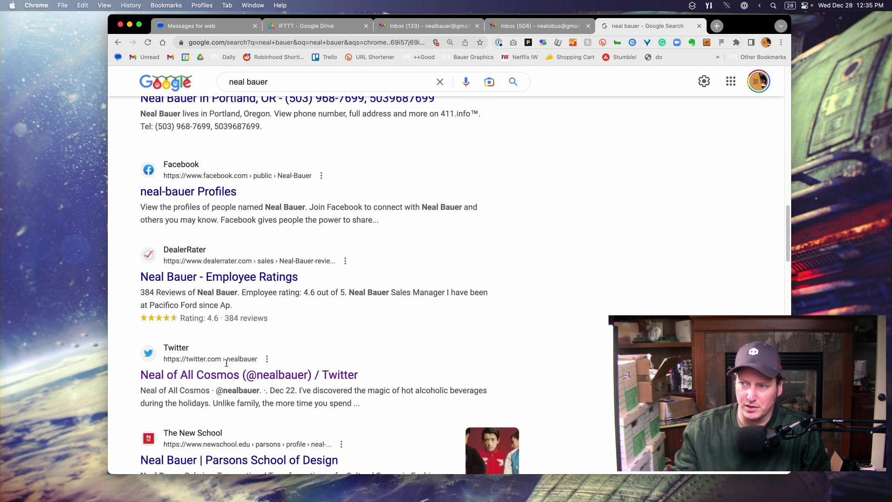
pyautogui.scroll(-5, 265, 370)
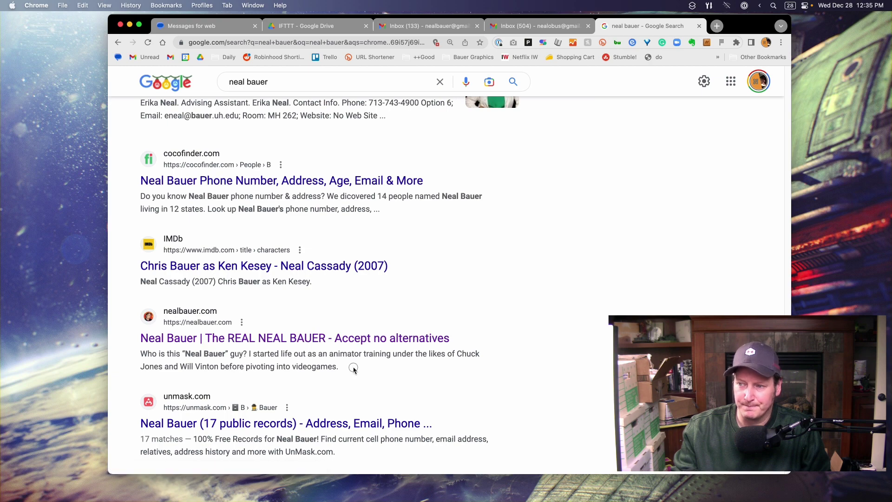
pyautogui.moveTo(354, 370); pyautogui.dragTo(280, 355)
pyautogui.scroll(3, 149, 318)
pyautogui.scroll(-10, 175, 244)
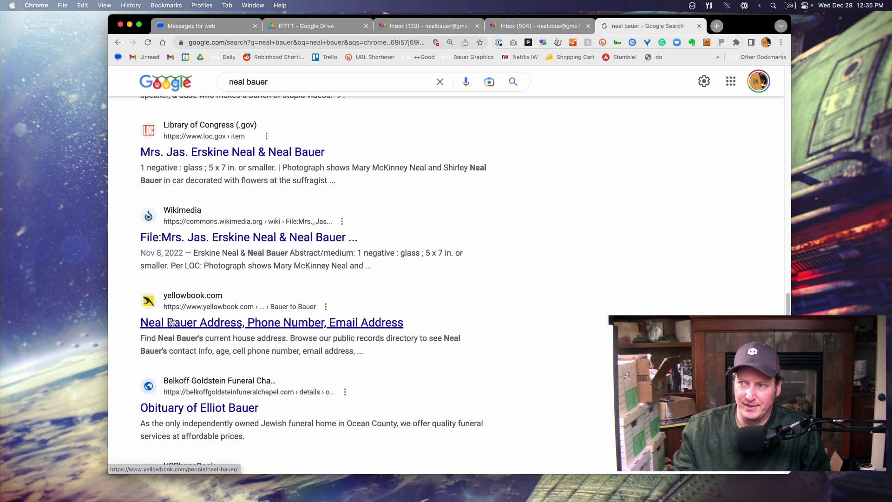
pyautogui.scroll(-5, 196, 181)
pyautogui.scroll(5, 206, 160)
pyautogui.scroll(5, 206, 161)
pyautogui.scroll(5, 209, 160)
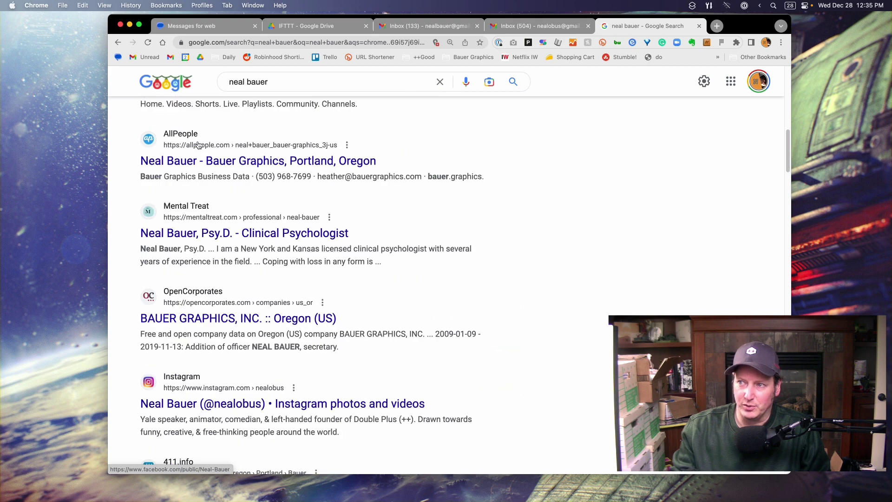
pyautogui.scroll(5, 212, 161)
pyautogui.scroll(3, 221, 161)
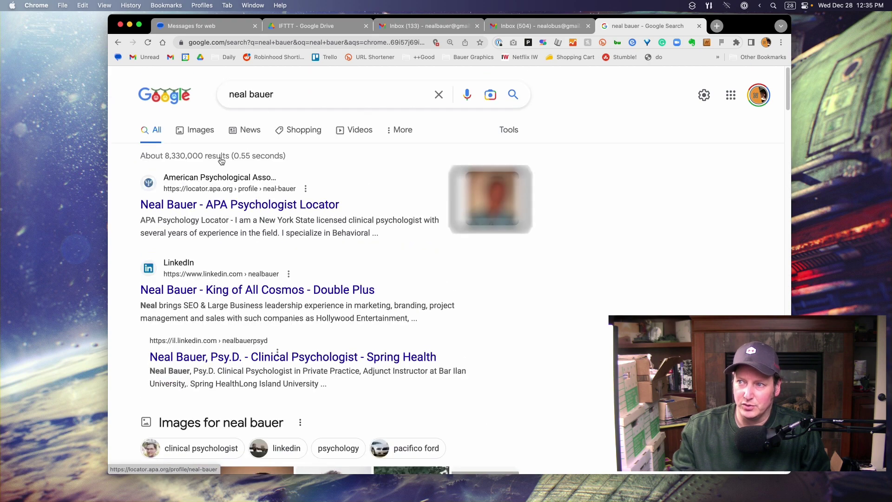
pyautogui.click(198, 130)
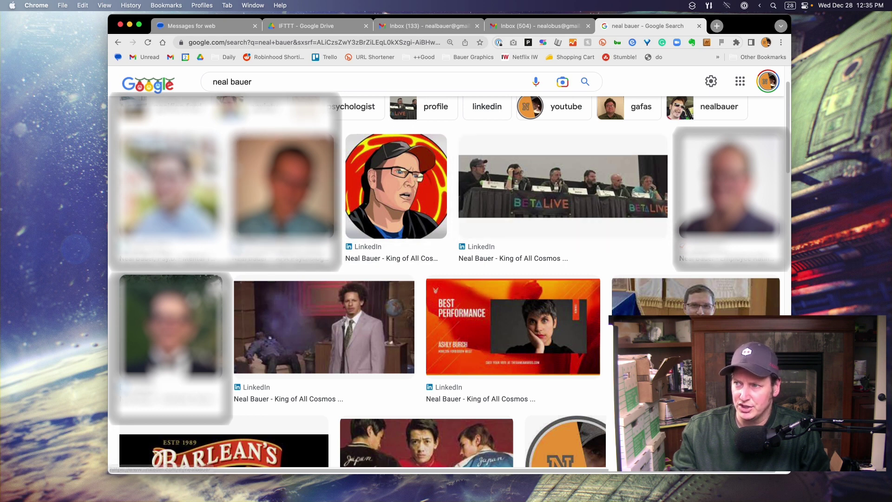
pyautogui.click(427, 133)
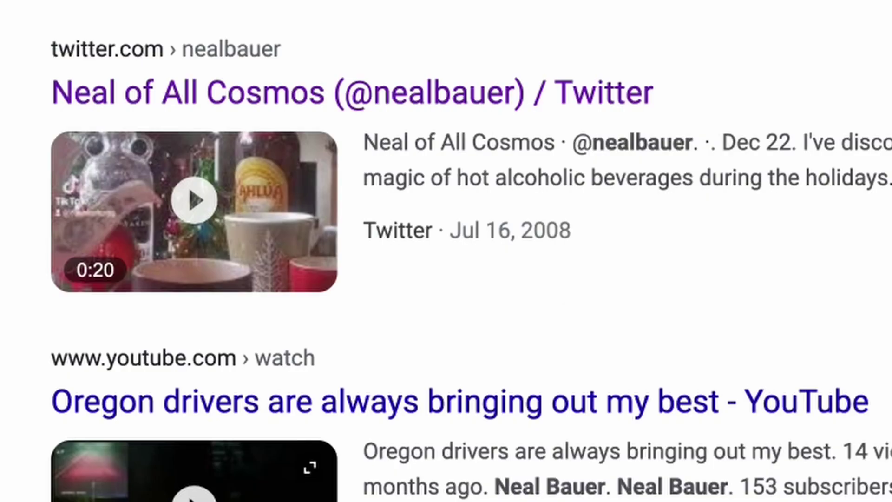
pyautogui.scroll(-3, 428, 133)
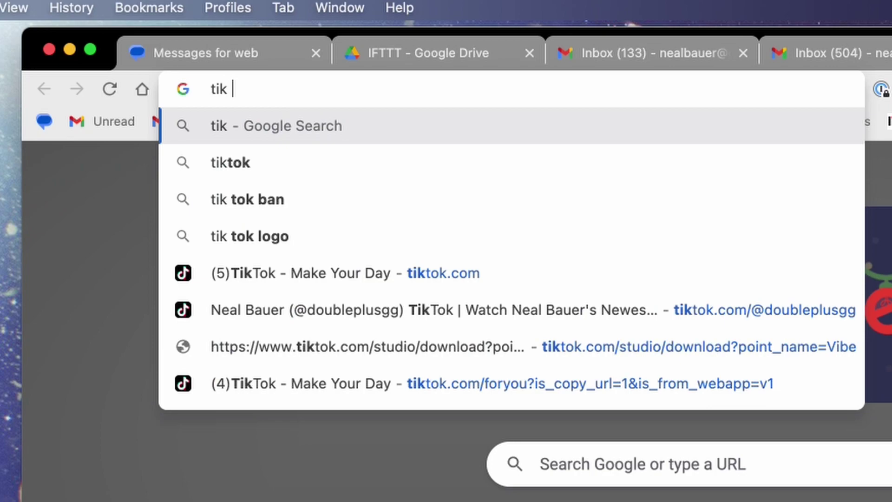
pyautogui.write('to')
# - Load tiktok.com and go to my own doubleplusgg profile page
pyautogui.press('BackSpace')
pyautogui.press('BackSpace')
pyautogui.press('BackSpace')
pyautogui.write('to')
pyautogui.press('Return')
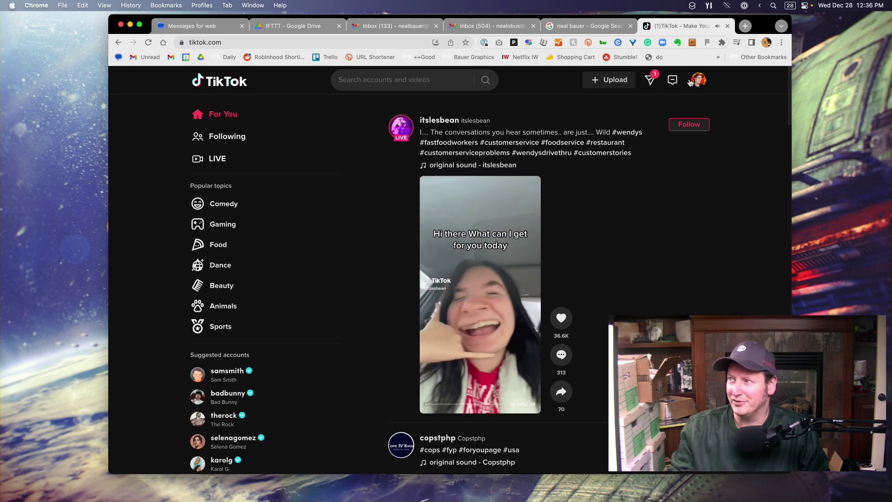
pyautogui.moveTo(698, 80)
pyautogui.click(652, 101)
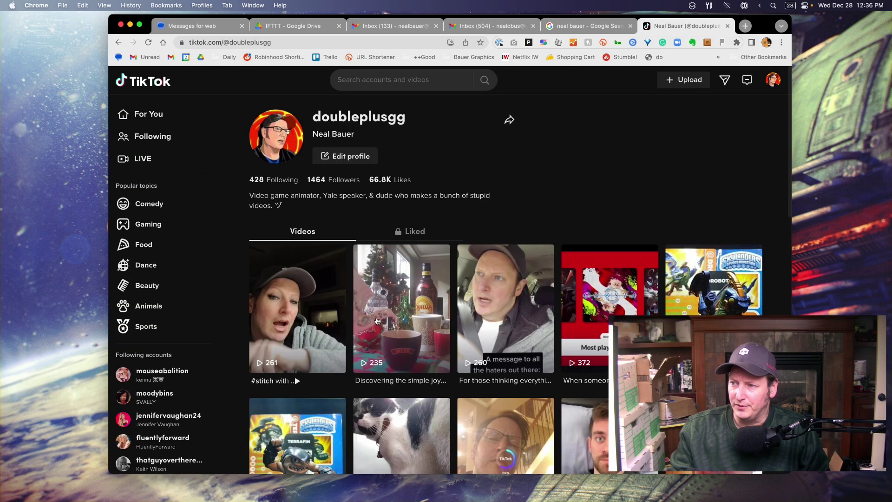
pyautogui.scroll(-1, 377, 322)
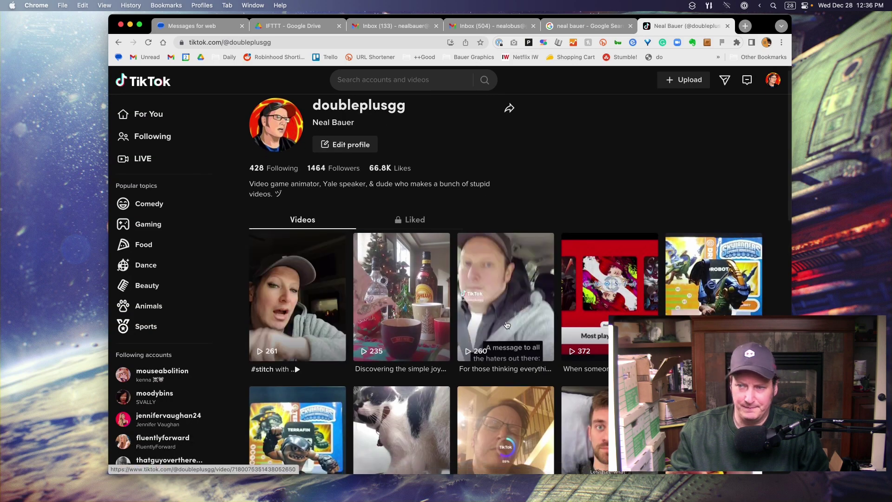
pyautogui.scroll(-3, 507, 325)
pyautogui.scroll(-3, 507, 326)
pyautogui.scroll(-3, 507, 325)
pyautogui.scroll(-2, 503, 322)
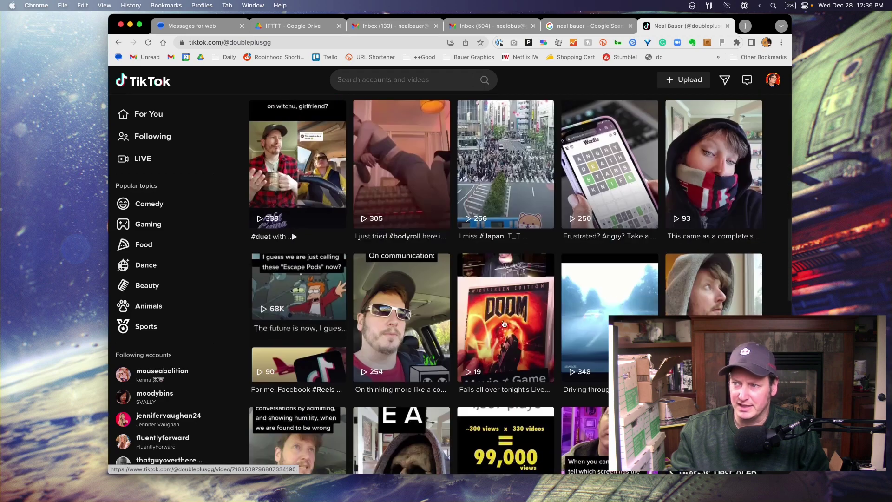
pyautogui.scroll(-3, 504, 323)
pyautogui.scroll(-3, 503, 323)
pyautogui.scroll(-2, 503, 323)
pyautogui.scroll(-3, 502, 323)
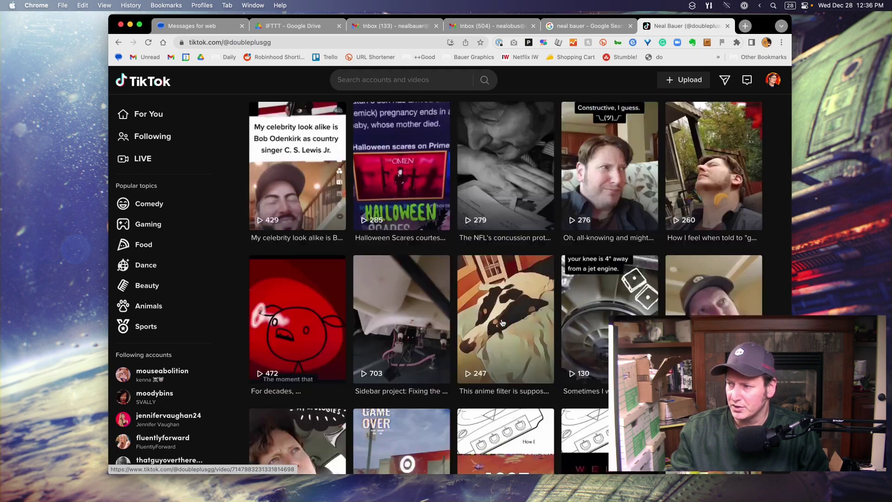
pyautogui.scroll(-3, 503, 323)
pyautogui.scroll(-3, 502, 323)
pyautogui.scroll(-3, 502, 323)
pyautogui.scroll(-3, 501, 321)
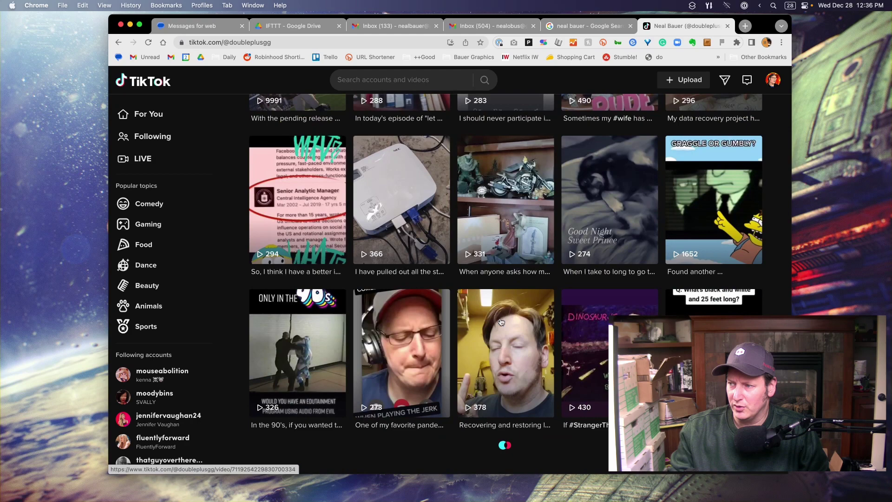
pyautogui.scroll(-3, 497, 319)
pyautogui.scroll(-3, 497, 319)
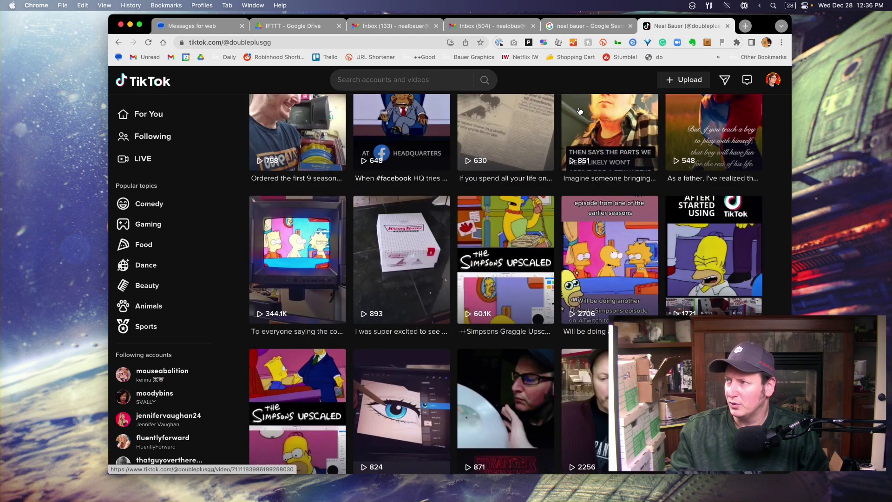
# - Capture the whole profile video grid with GoFullPage and view the capture at full size
pyautogui.click(513, 42)
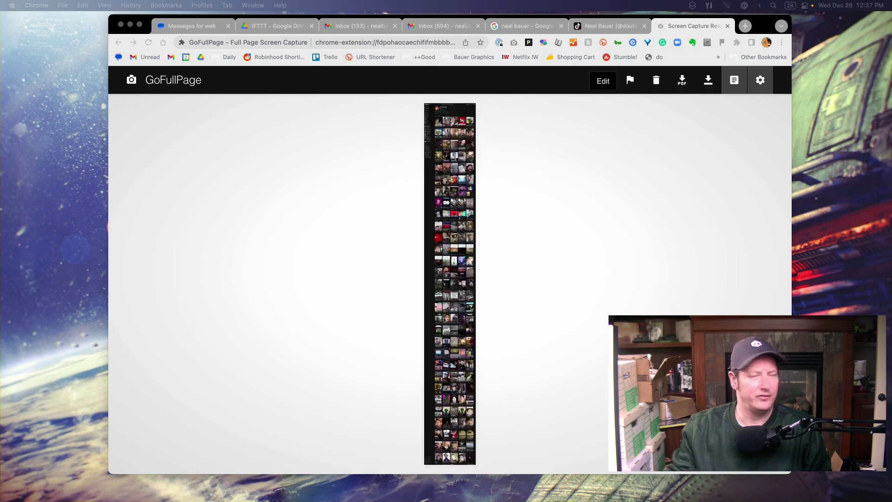
pyautogui.click(542, 258)
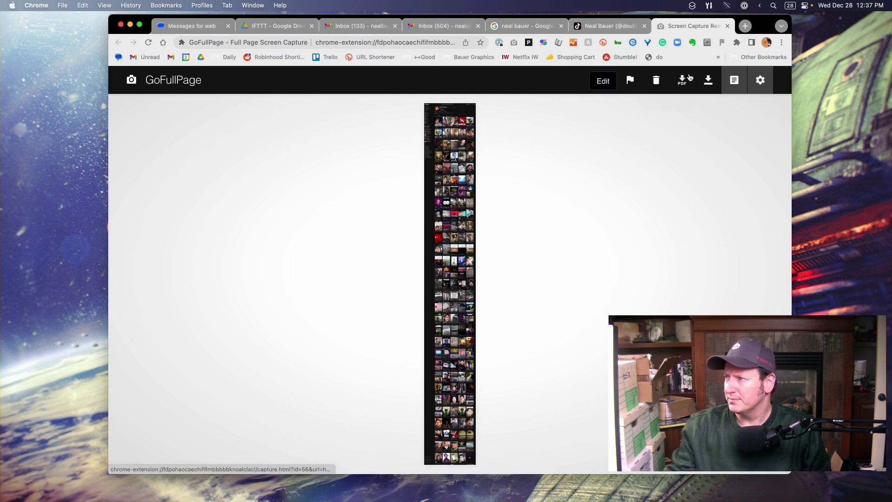
pyautogui.click(451, 246)
pyautogui.scroll(-10, 433, 265)
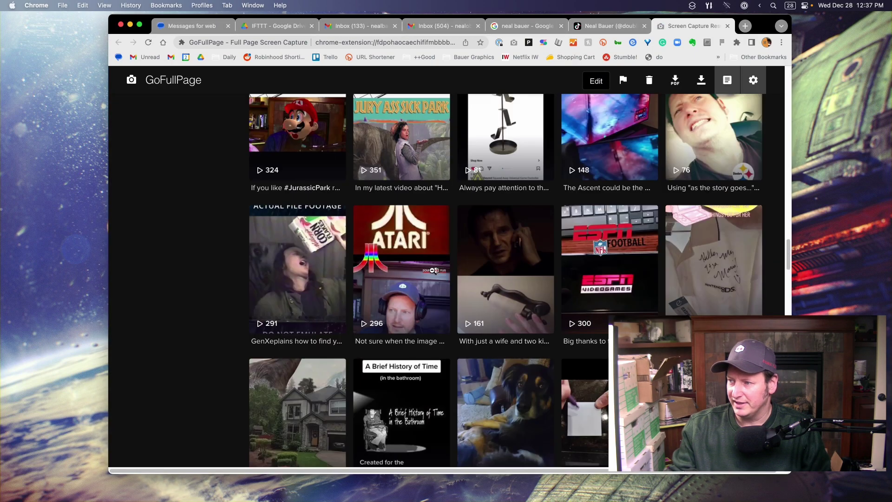
pyautogui.scroll(-10, 432, 266)
pyautogui.scroll(-10, 432, 269)
pyautogui.scroll(-10, 433, 271)
pyautogui.scroll(-5, 436, 268)
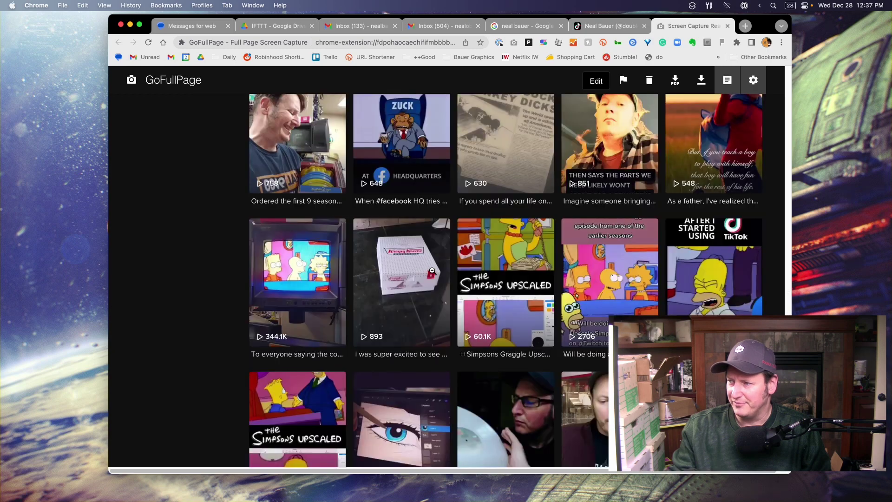
pyautogui.scroll(-5, 443, 265)
pyautogui.scroll(-5, 450, 263)
pyautogui.scroll(14, 458, 259)
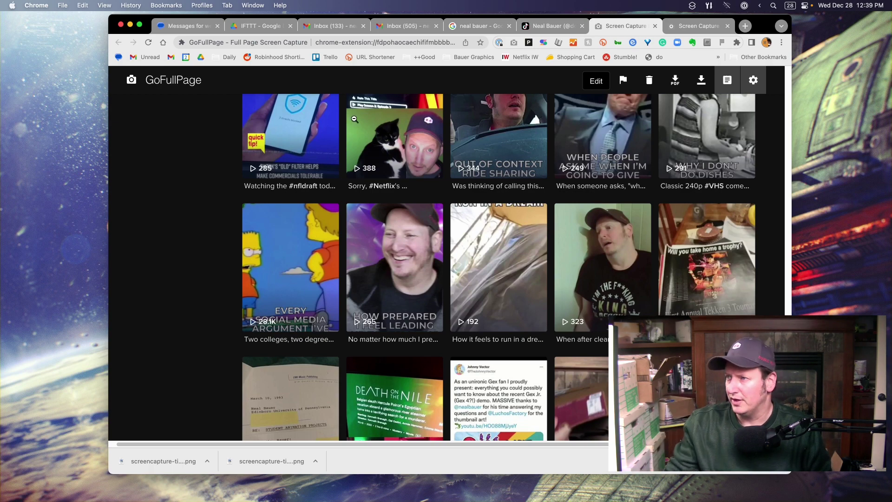
# - Load YouTube and capture the channel's entire Videos page with GoFullPage
pyautogui.click(350, 42)
pyautogui.write('y')
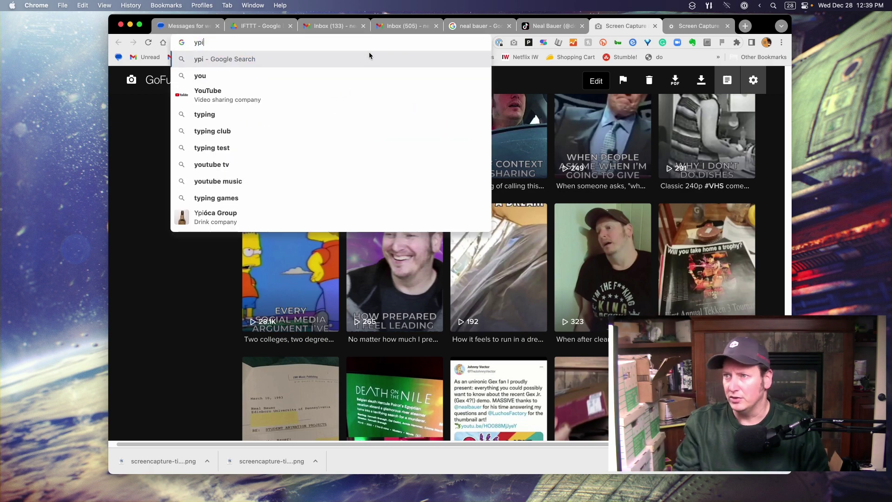
pyautogui.write('o')
pyautogui.press('Return')
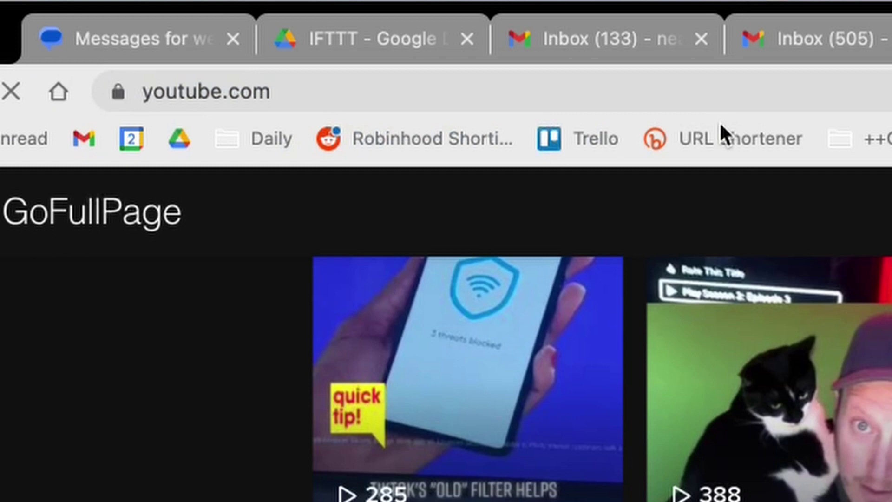
pyautogui.scroll(-3, 472, 293)
pyautogui.scroll(-2, 471, 293)
pyautogui.scroll(-5, 471, 292)
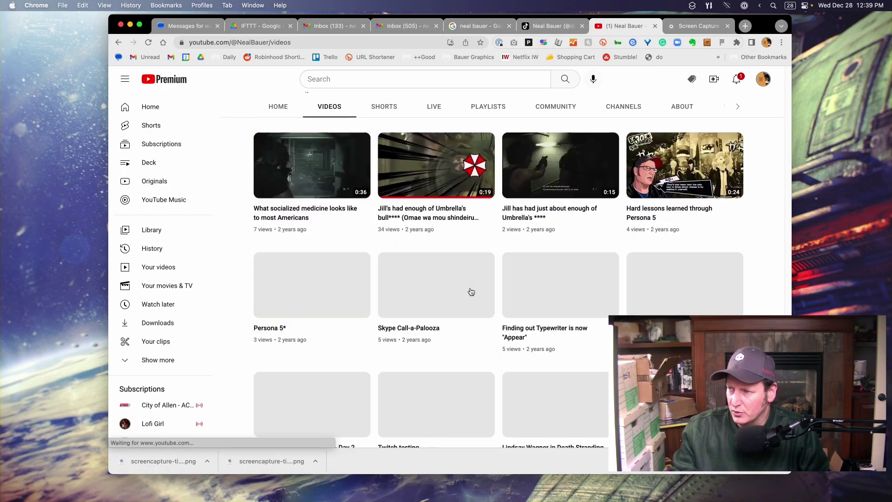
pyautogui.scroll(-5, 472, 293)
pyautogui.scroll(-2, 472, 293)
pyautogui.scroll(-5, 471, 293)
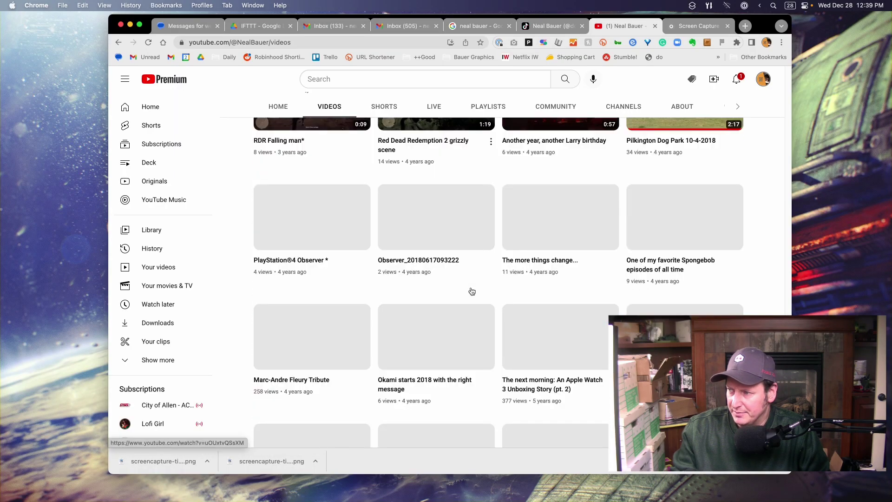
pyautogui.scroll(-5, 471, 291)
pyautogui.scroll(4, 471, 291)
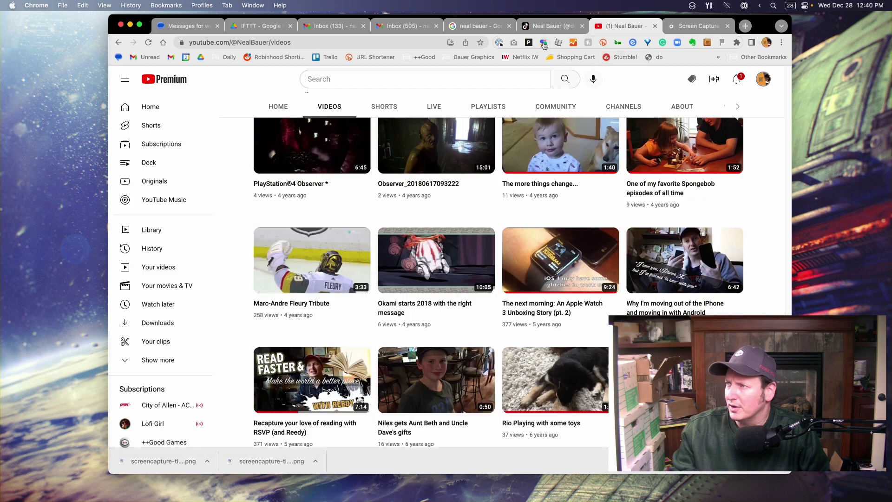
pyautogui.click(513, 44)
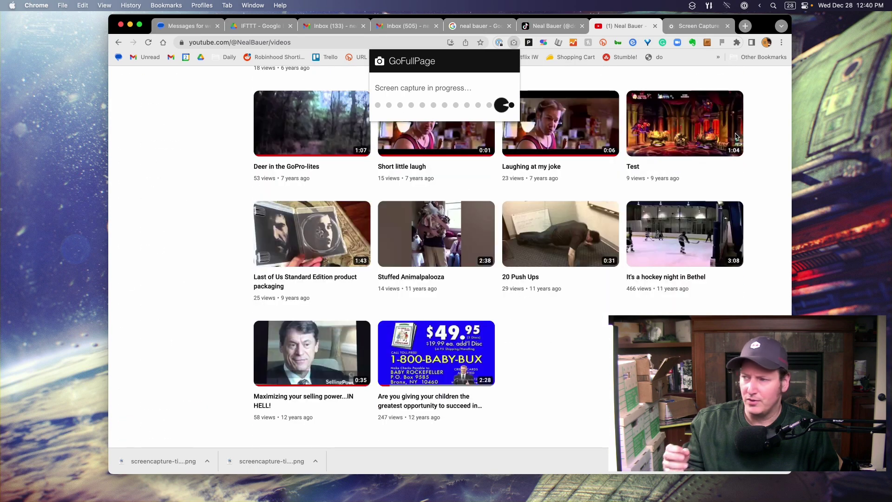
# - Load instagram.com and capture the whole profile posts grid with GoFullPage
pyautogui.press('super+l')
pyautogui.write('in')
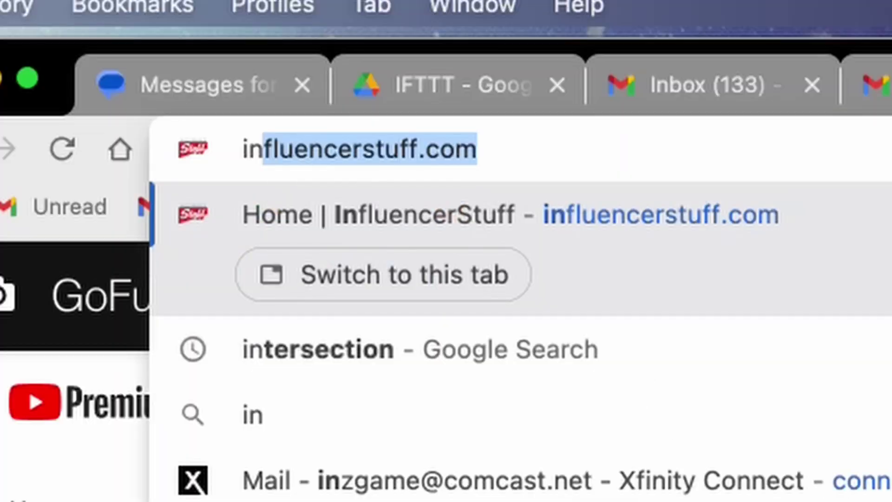
pyautogui.write('tagram.com/nealobus/')
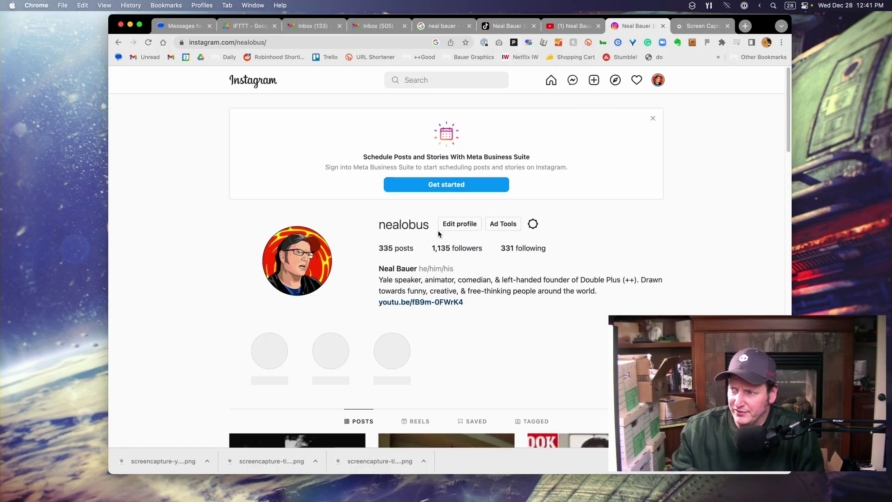
pyautogui.scroll(-5, 439, 224)
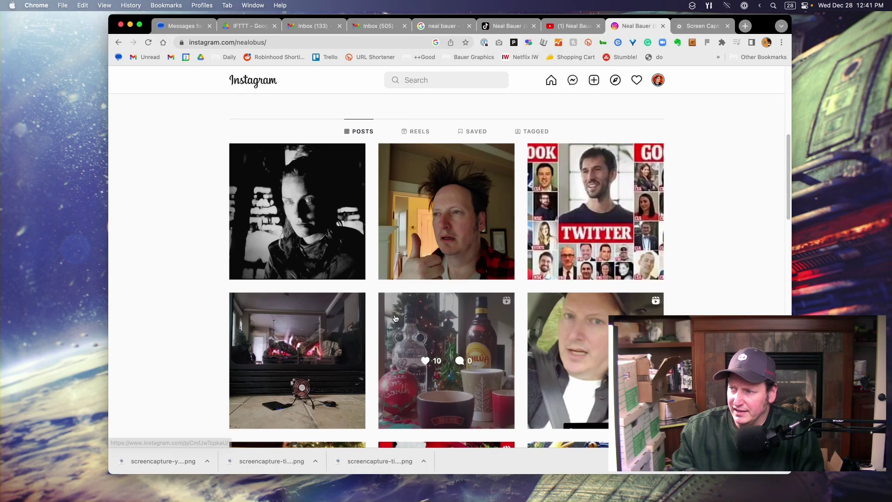
pyautogui.scroll(-2, 395, 318)
pyautogui.scroll(-10, 395, 318)
pyautogui.scroll(-10, 395, 318)
pyautogui.scroll(-10, 394, 317)
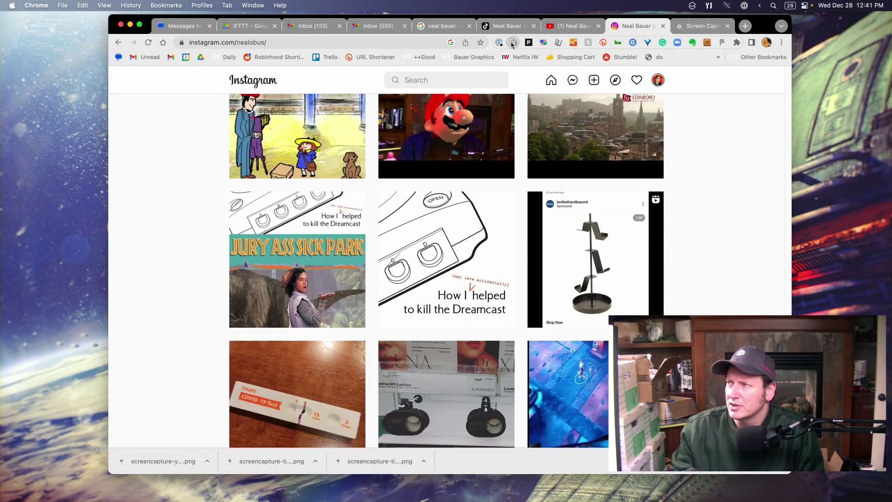
pyautogui.click(513, 44)
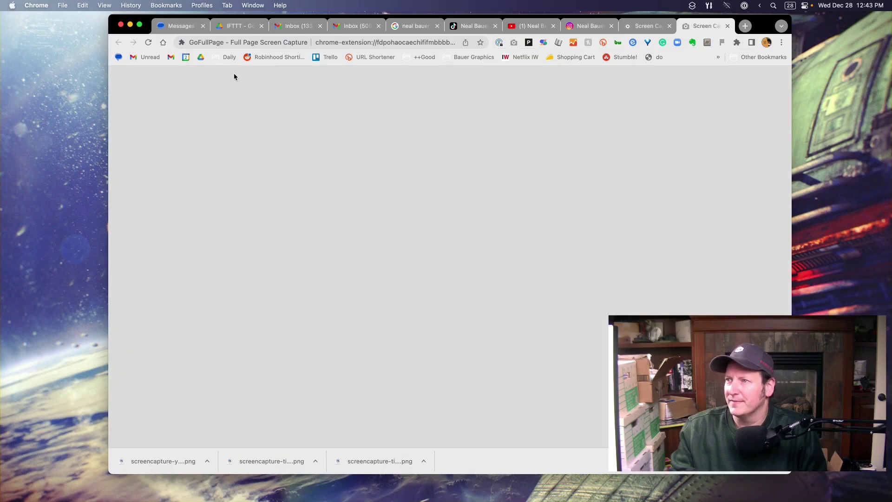
pyautogui.click(227, 43)
pyautogui.click(333, 44)
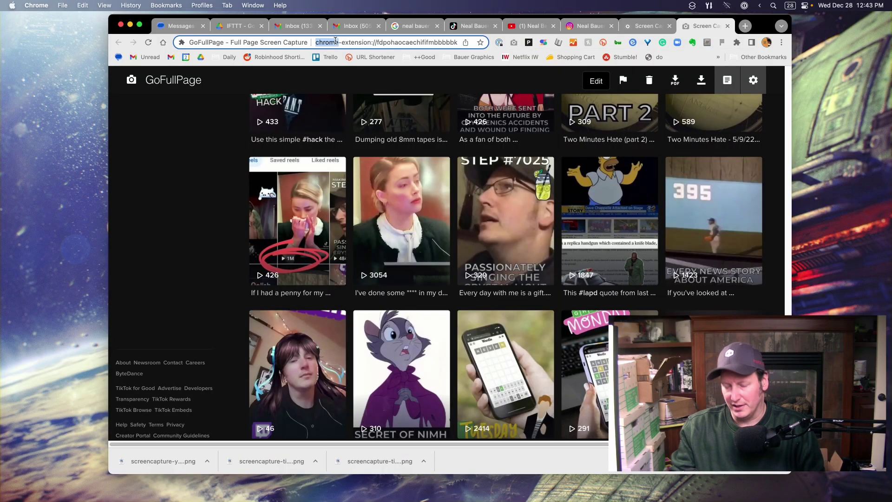
# - Load nealbauer.com admin and start the new 'Neal Bauer Images' page in Divi
pyautogui.press('super+a')
pyautogui.write('nealbauer')
pyautogui.press('Return')
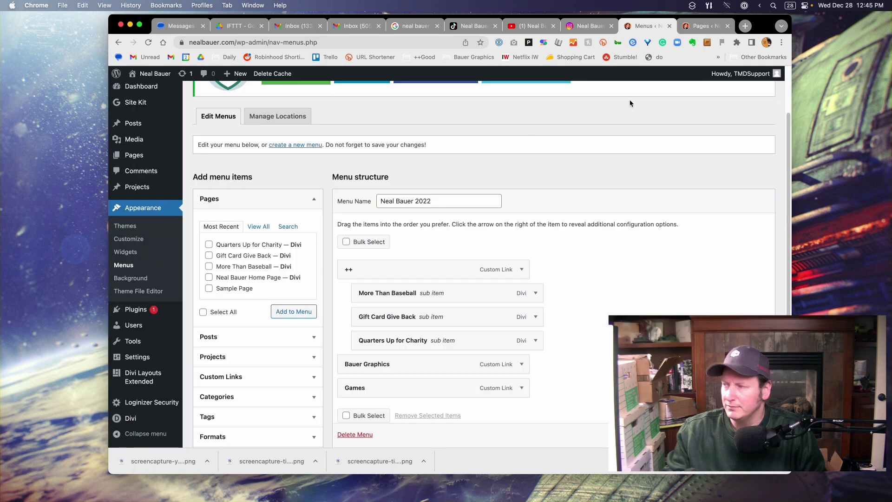
pyautogui.click(701, 26)
pyautogui.write('Neal Bauer Images')
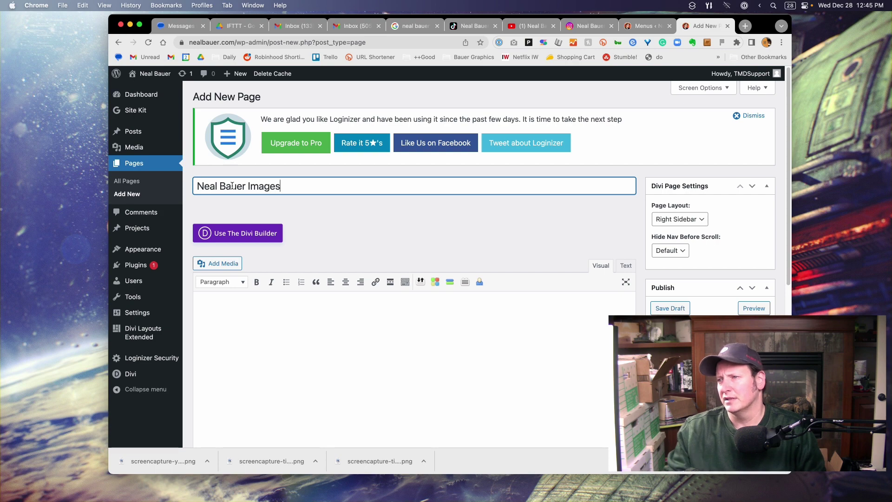
pyautogui.click(249, 234)
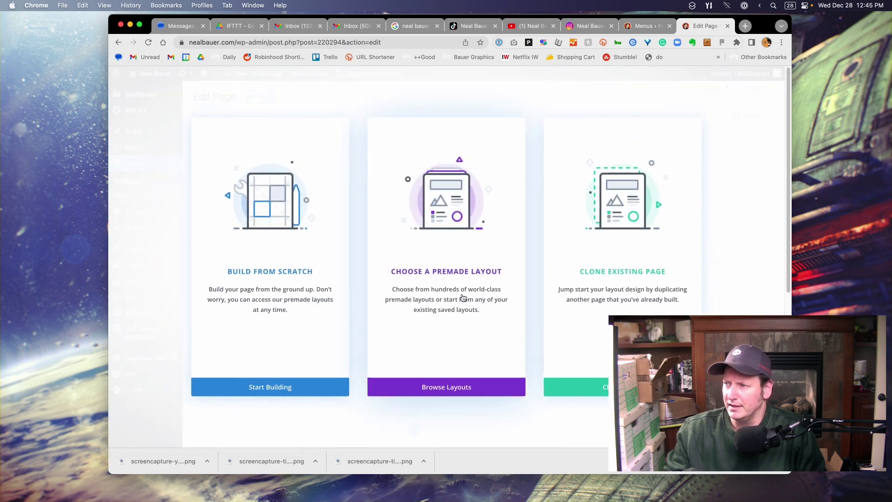
# - Browse the premade layouts and apply the Model CV Gallery Page layout
pyautogui.click(409, 295)
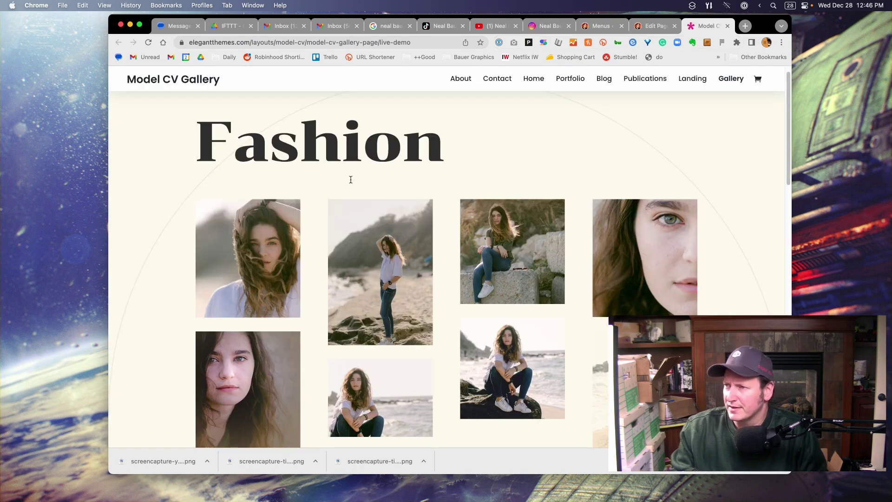
pyautogui.click(644, 30)
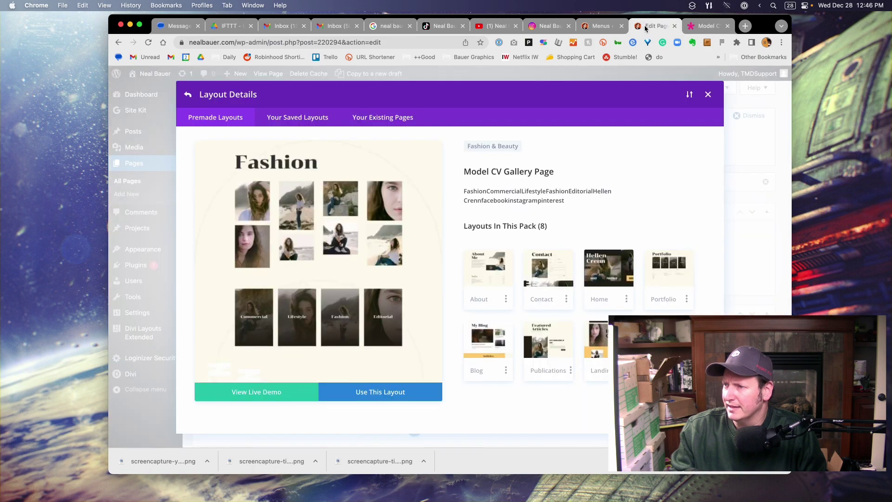
pyautogui.click(382, 394)
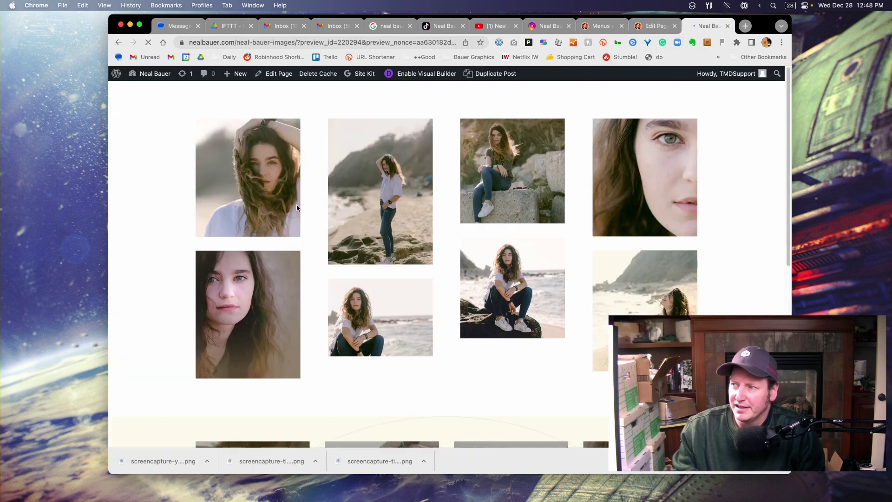
# - Duplicate image modules until each of the row's four columns holds four images
pyautogui.click(654, 26)
pyautogui.scroll(-3, 277, 265)
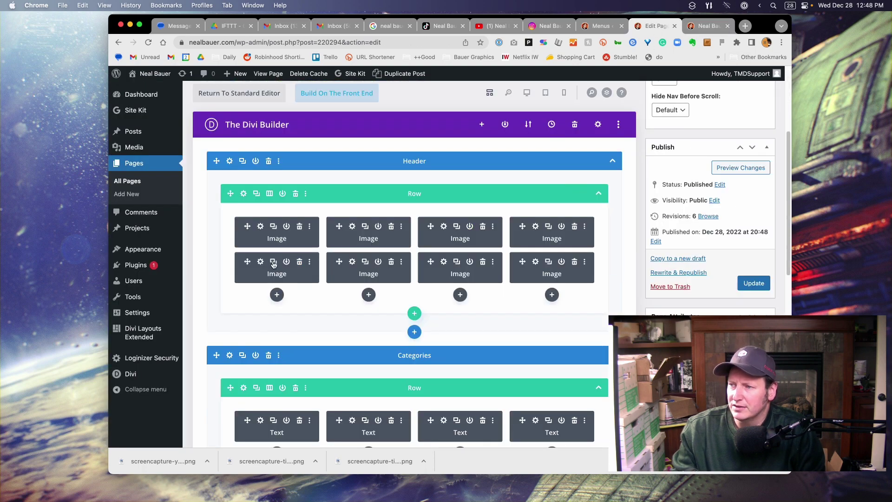
pyautogui.click(367, 262)
pyautogui.click(464, 263)
pyautogui.click(549, 261)
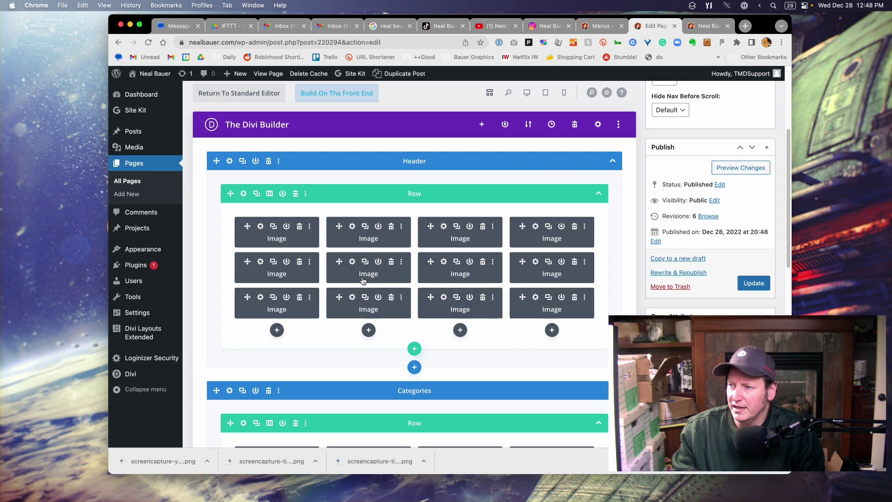
pyautogui.click(274, 226)
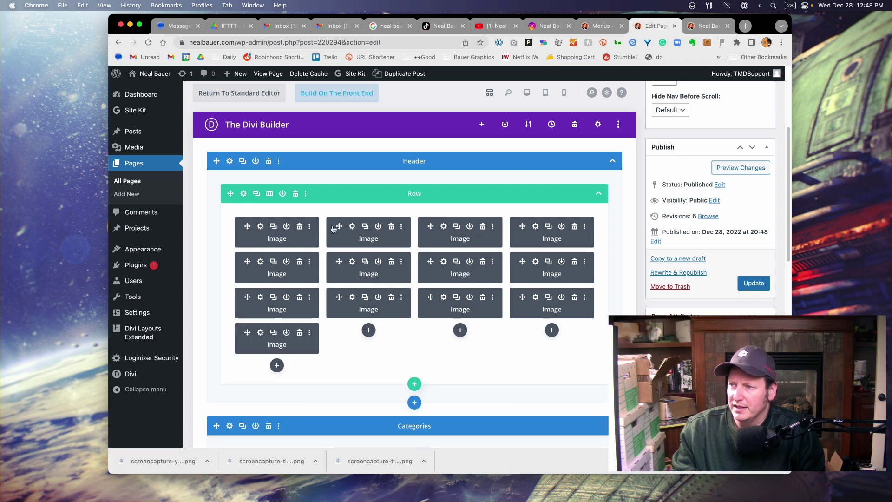
pyautogui.click(365, 228)
pyautogui.click(457, 228)
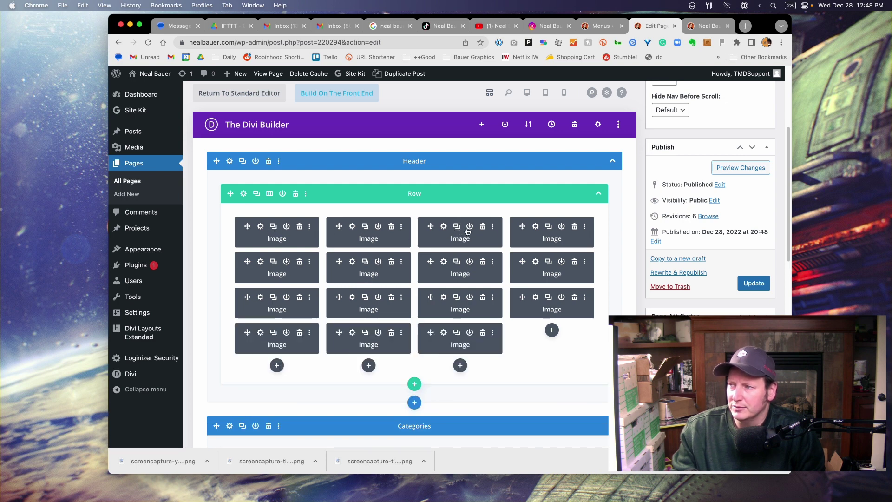
pyautogui.click(548, 226)
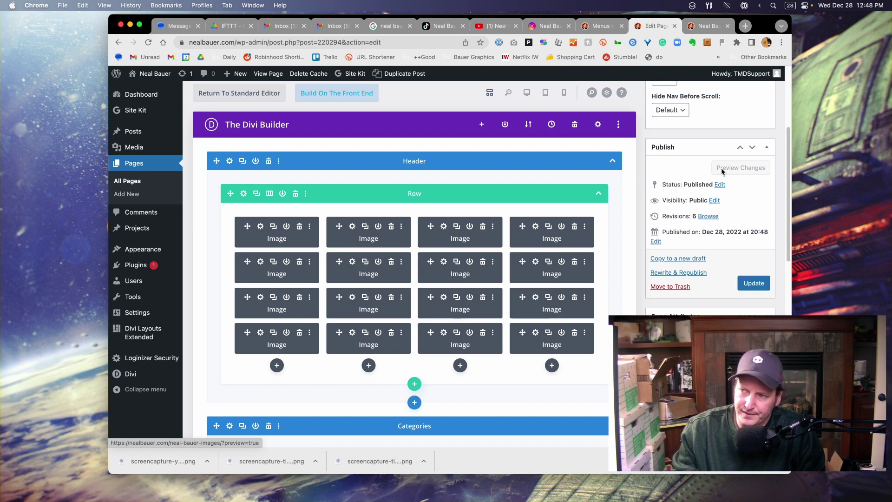
# - Preview the expanded gallery page and browse the recently downloaded screenshots
pyautogui.click(722, 168)
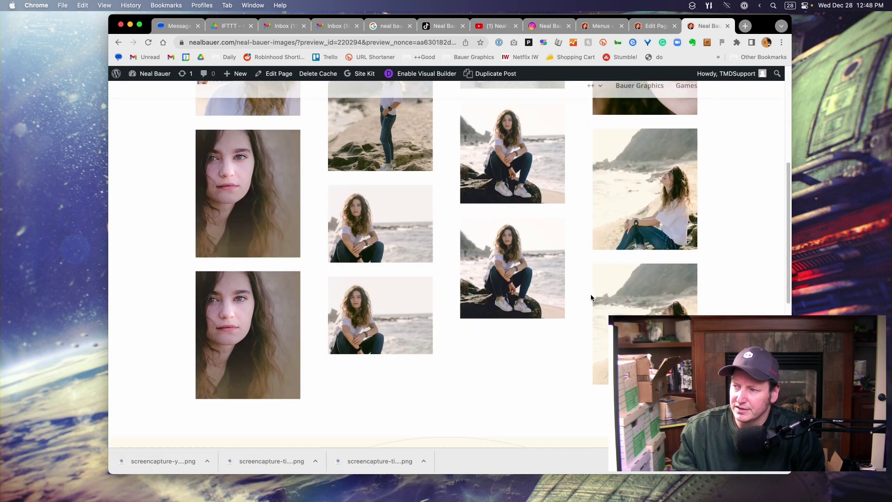
pyautogui.scroll(5, 591, 298)
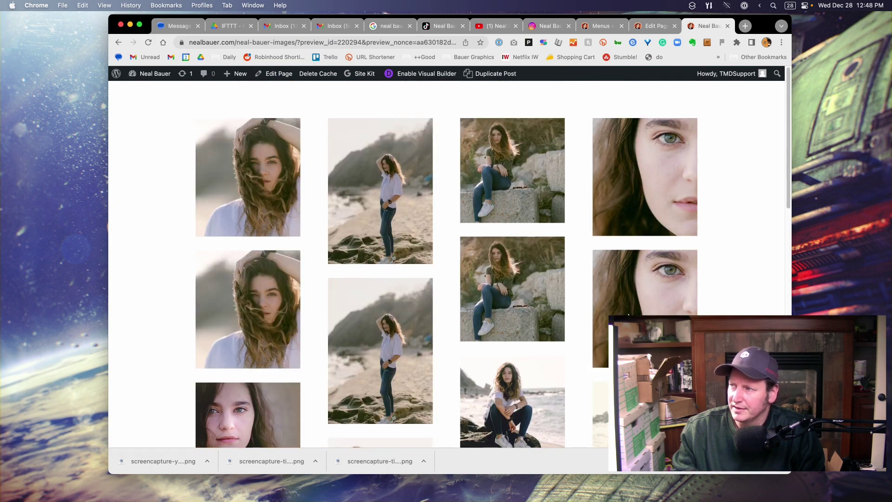
pyautogui.scroll(-2, 362, 328)
pyautogui.scroll(2, 774, 224)
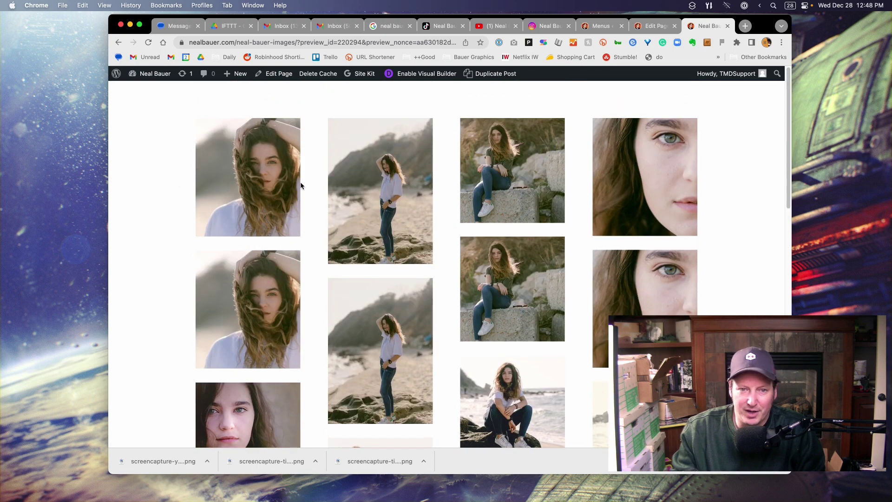
pyautogui.moveTo(889, 376)
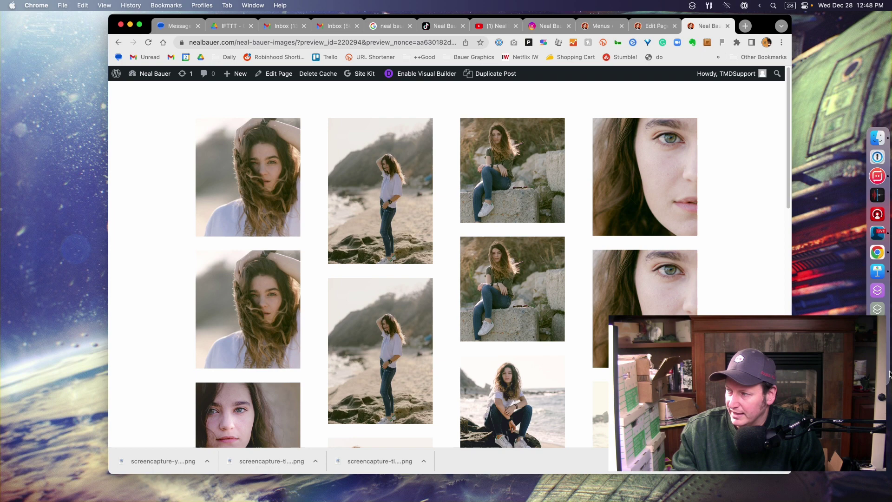
pyautogui.click(877, 309)
# - Zoom into the TikTok screenshot and make a new image from one selected thumbnail
pyautogui.click(457, 149)
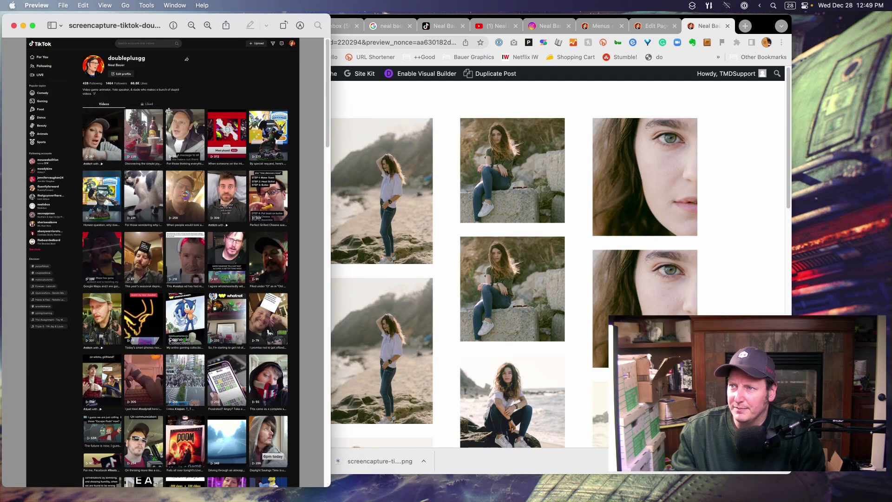
pyautogui.click(207, 26)
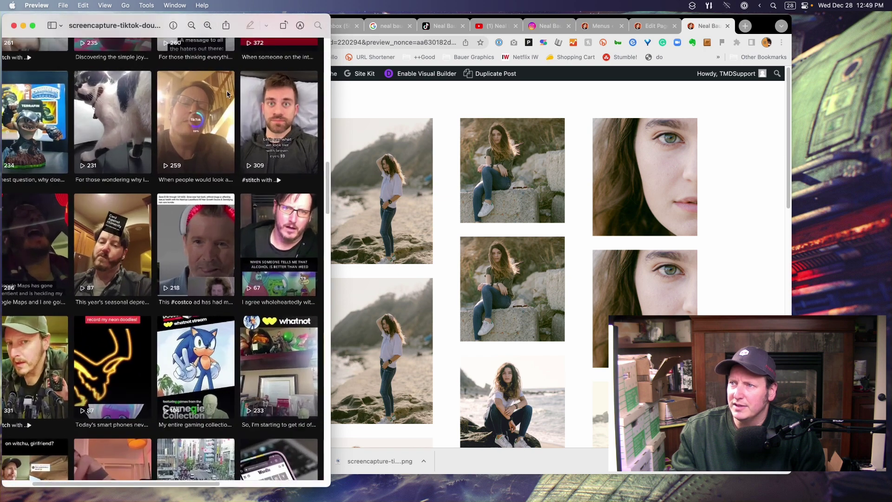
pyautogui.moveTo(331, 487); pyautogui.dragTo(464, 497)
pyautogui.scroll(5, 388, 257)
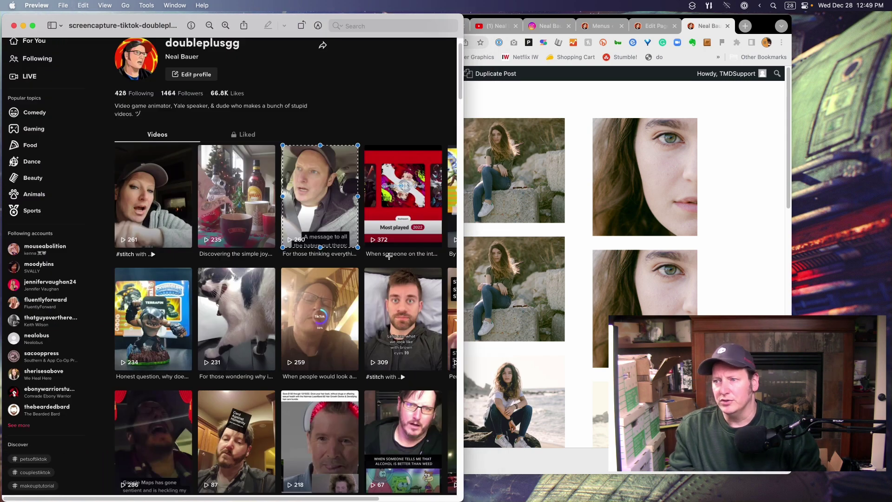
pyautogui.press('super+n')
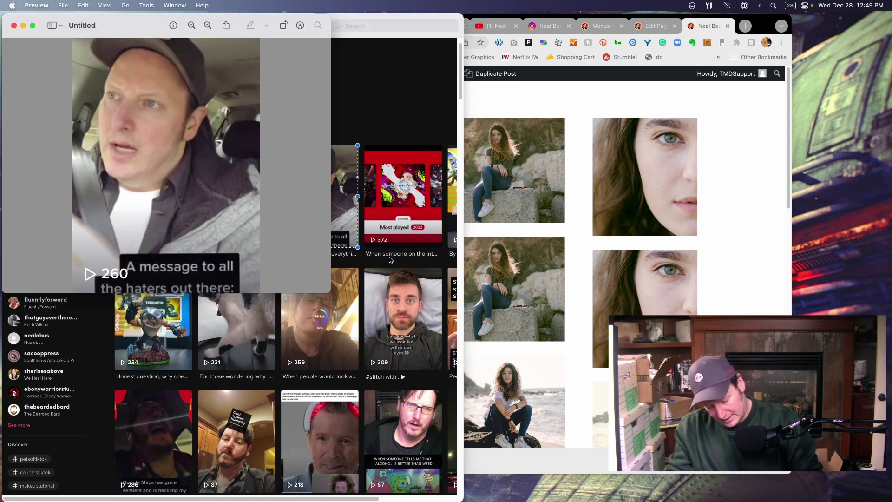
pyautogui.press('super+s')
pyautogui.write('Neal Bauer_NealBauer_img_')
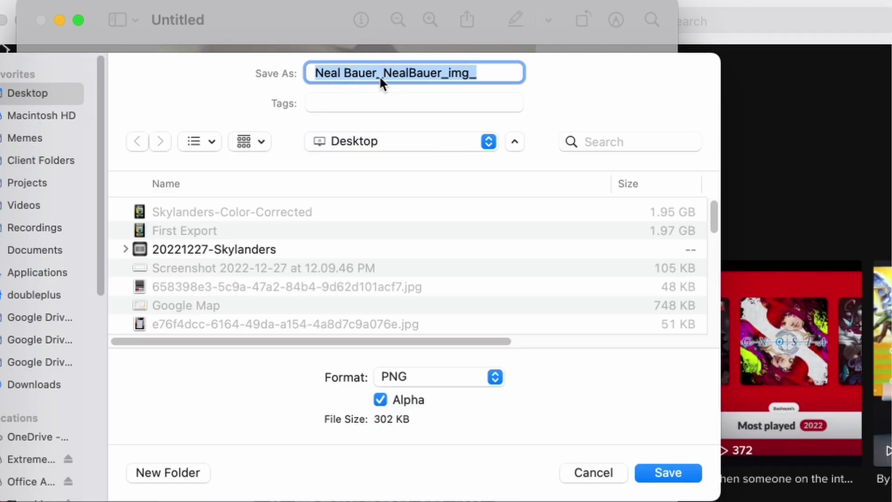
pyautogui.click(484, 73)
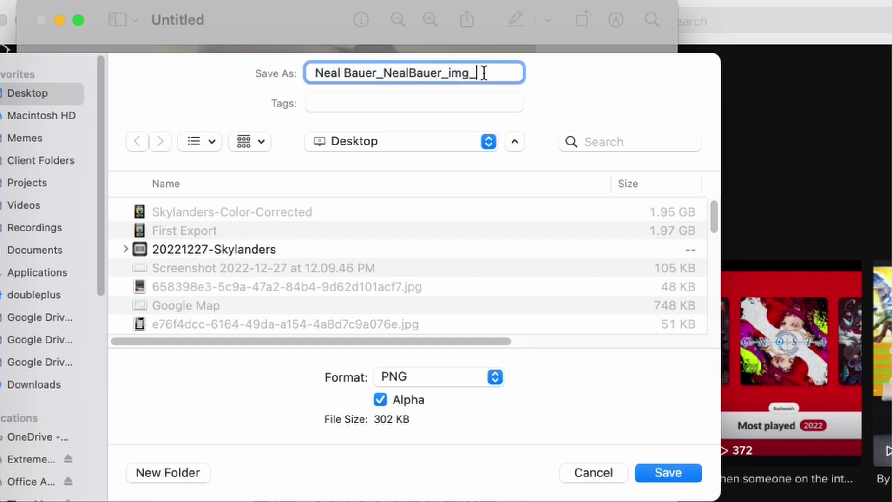
pyautogui.click(390, 376)
pyautogui.click(428, 295)
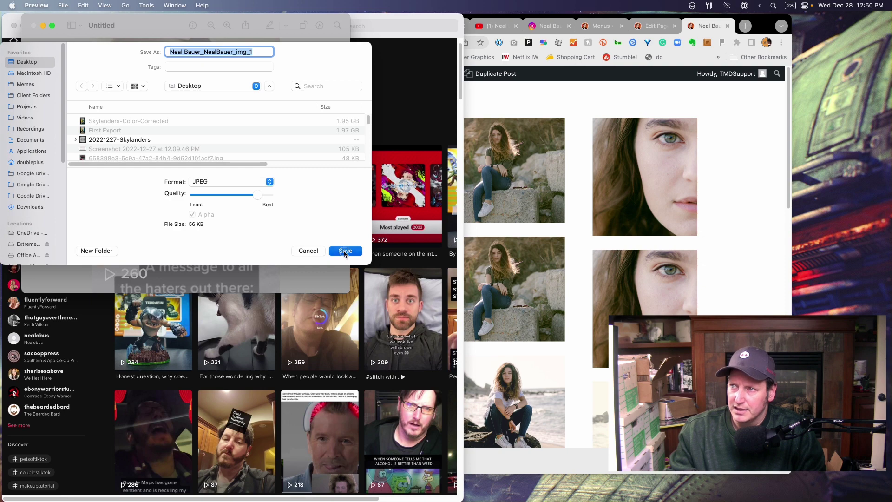
pyautogui.click(345, 251)
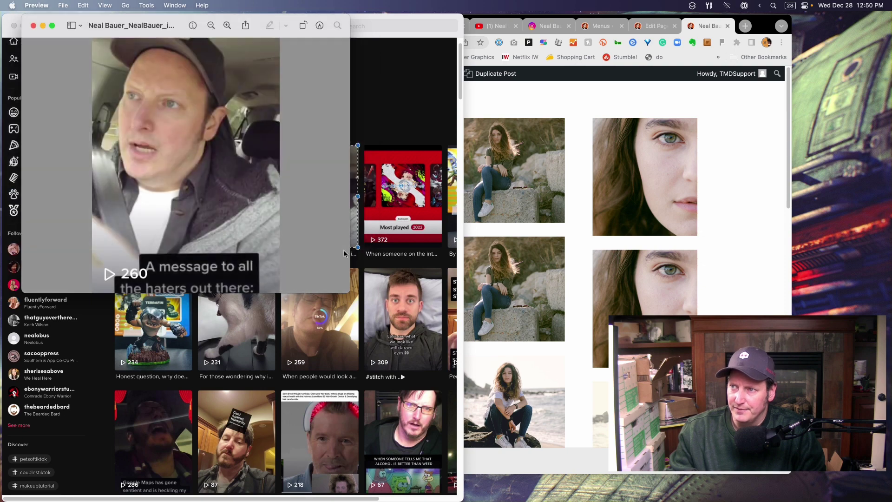
pyautogui.click(32, 27)
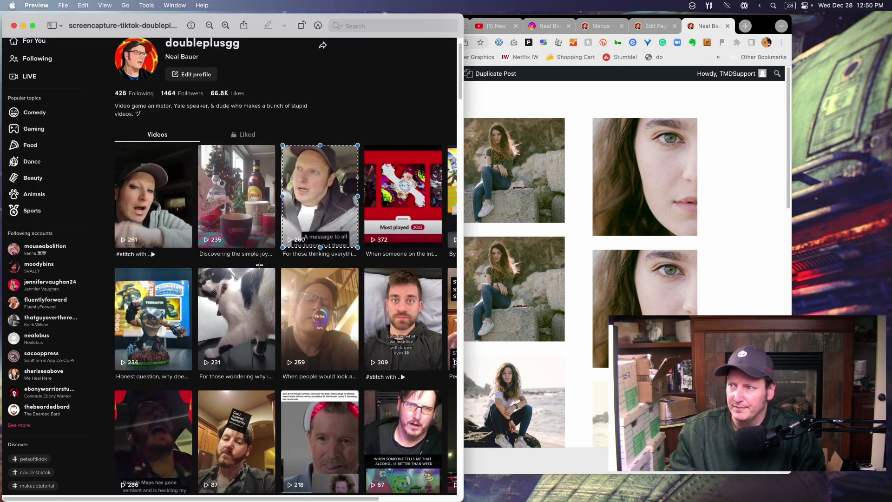
pyautogui.scroll(-10, 334, 335)
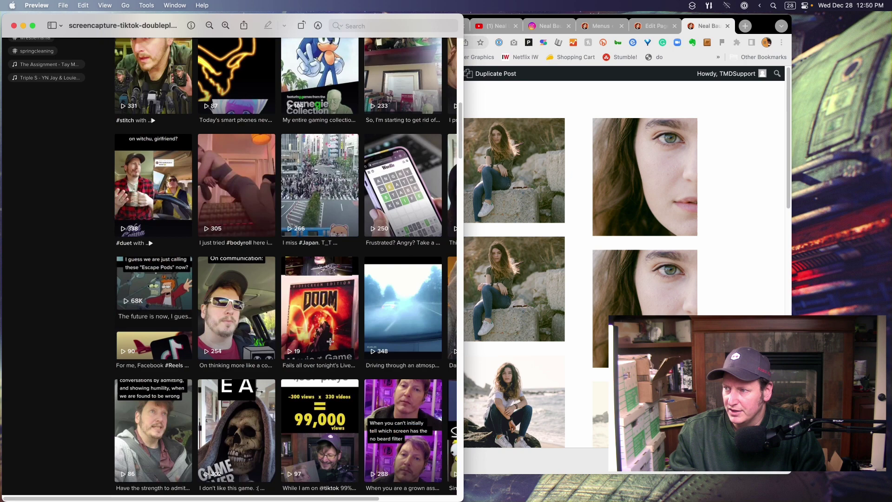
pyautogui.scroll(8, 334, 335)
pyautogui.moveTo(366, 214); pyautogui.dragTo(439, 315)
pyautogui.press('super+c')
pyautogui.press('super+n')
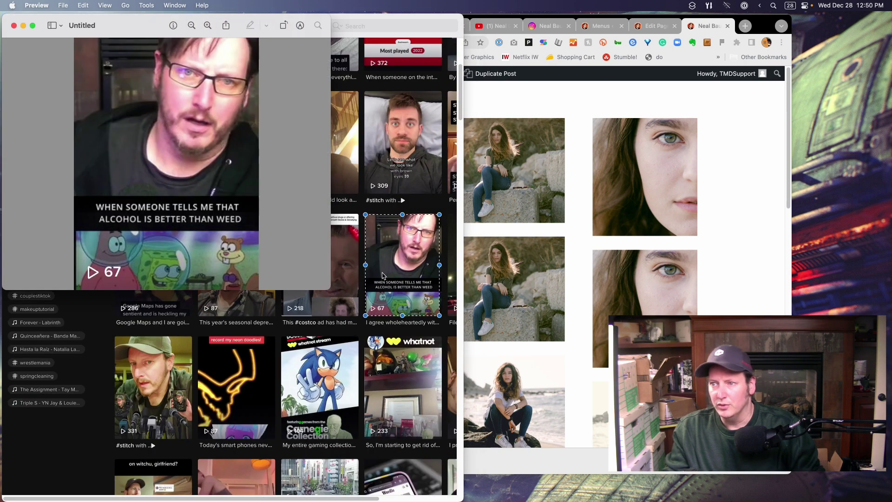
pyautogui.press('super+s')
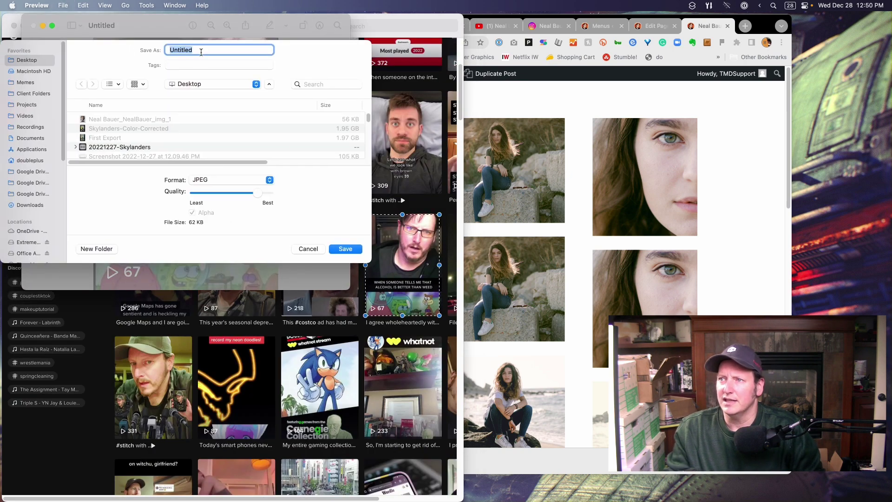
pyautogui.press('super+shift+v')
pyautogui.click(351, 137)
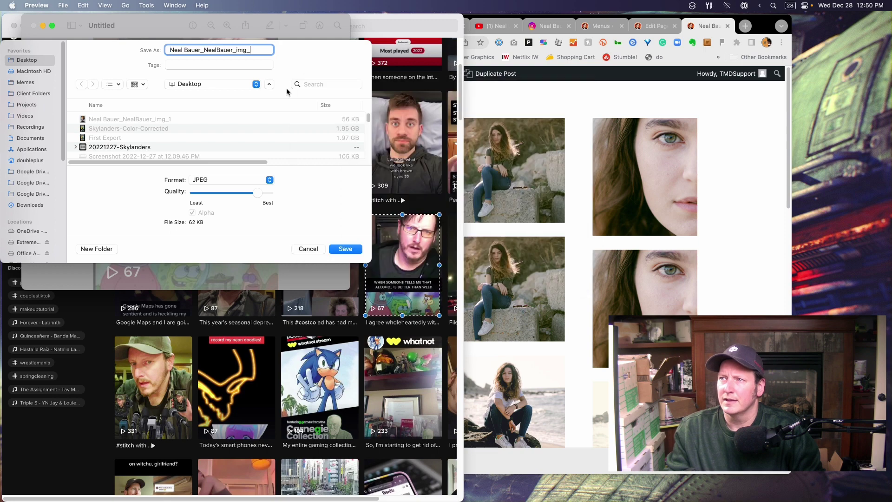
pyautogui.click(345, 248)
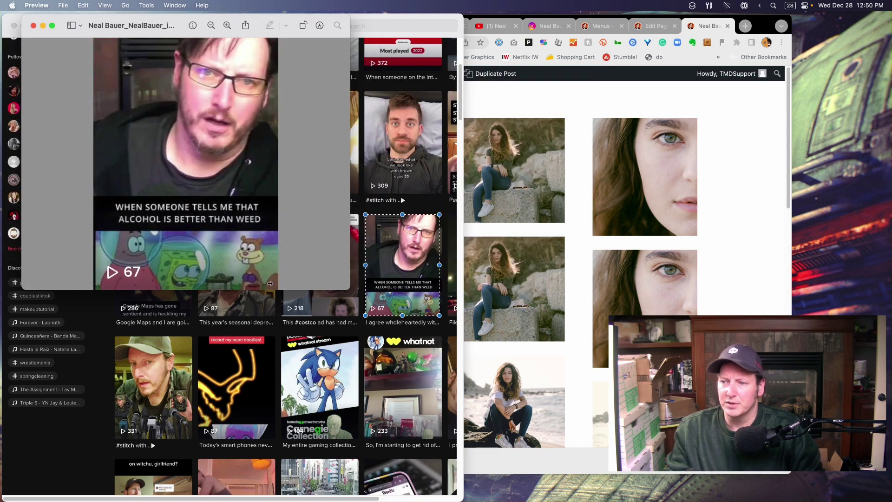
pyautogui.press('super+w')
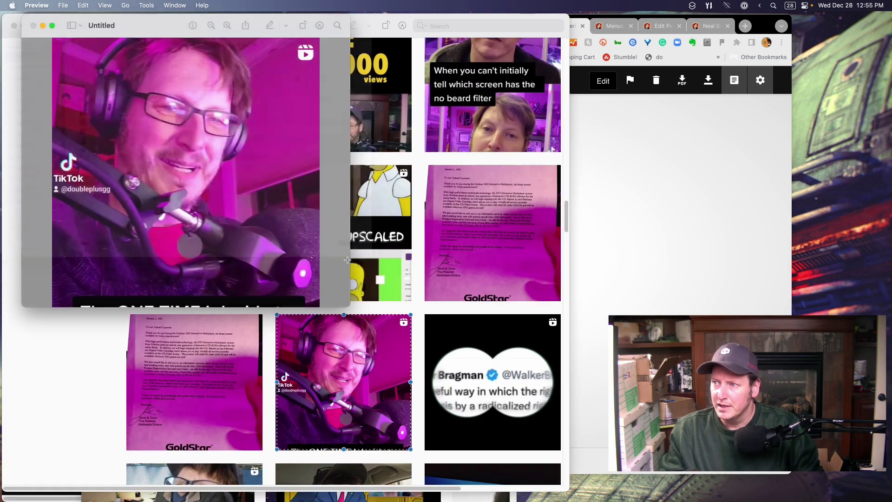
# - Return to the Divi page editor and clear the first gallery image module's stock photo
pyautogui.click(584, 265)
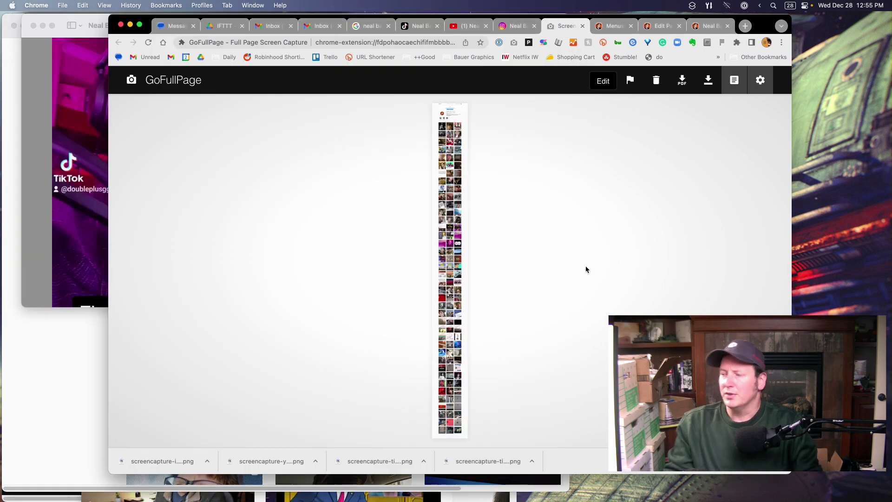
pyautogui.click(462, 27)
pyautogui.click(656, 26)
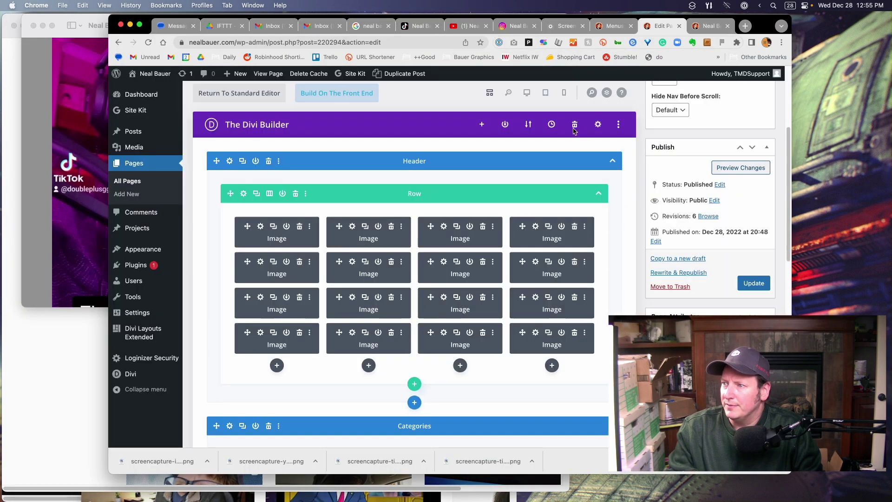
pyautogui.click(261, 269)
pyautogui.click(555, 256)
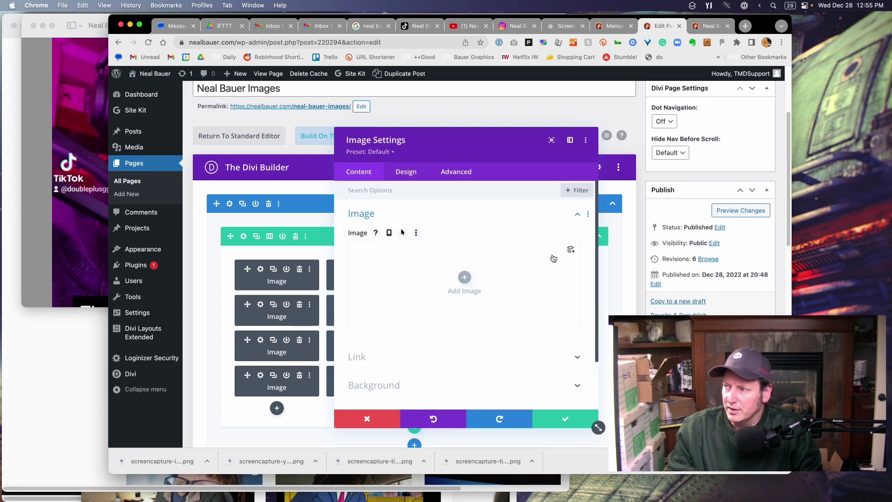
pyautogui.click(465, 279)
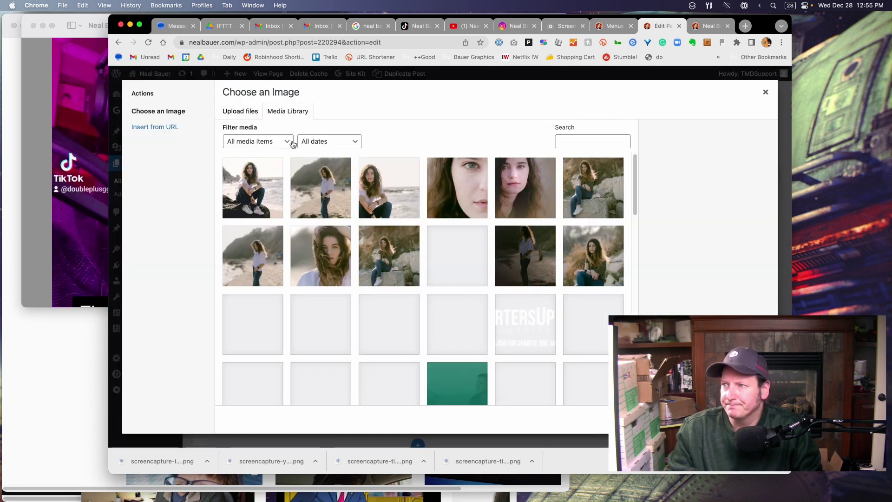
pyautogui.click(245, 112)
pyautogui.click(494, 260)
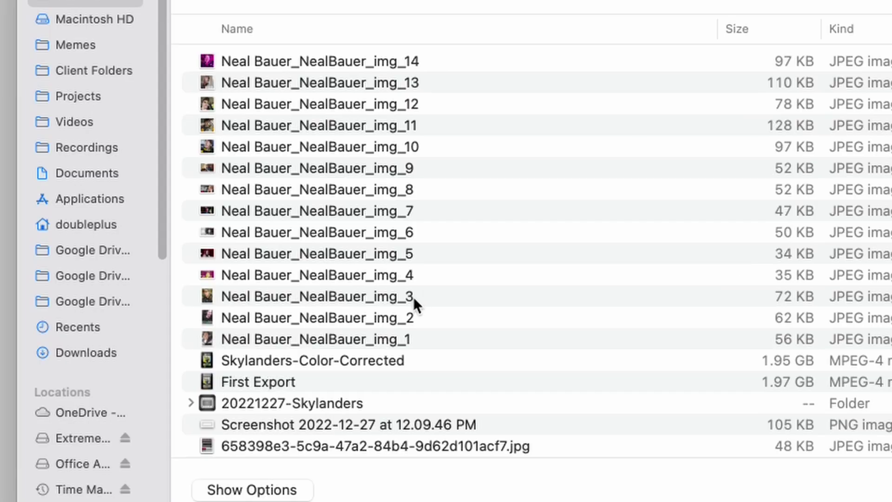
pyautogui.moveTo(414, 340); pyautogui.dragTo(369, 66)
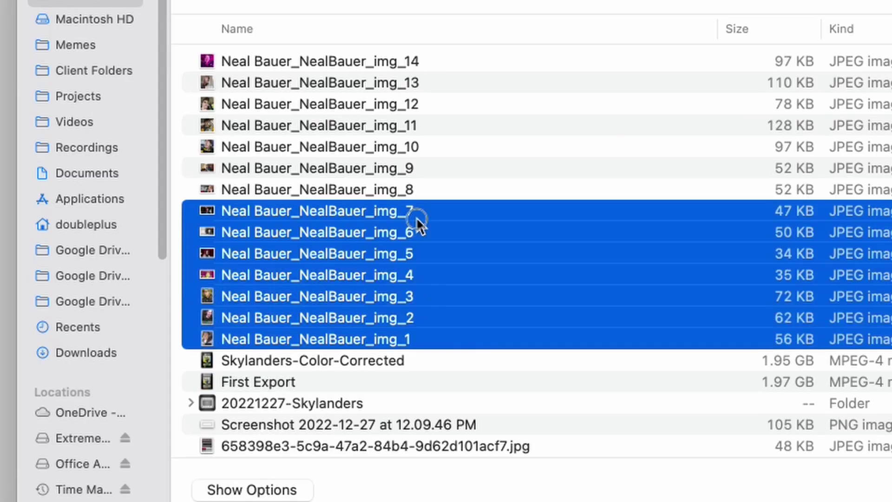
pyautogui.press('Return')
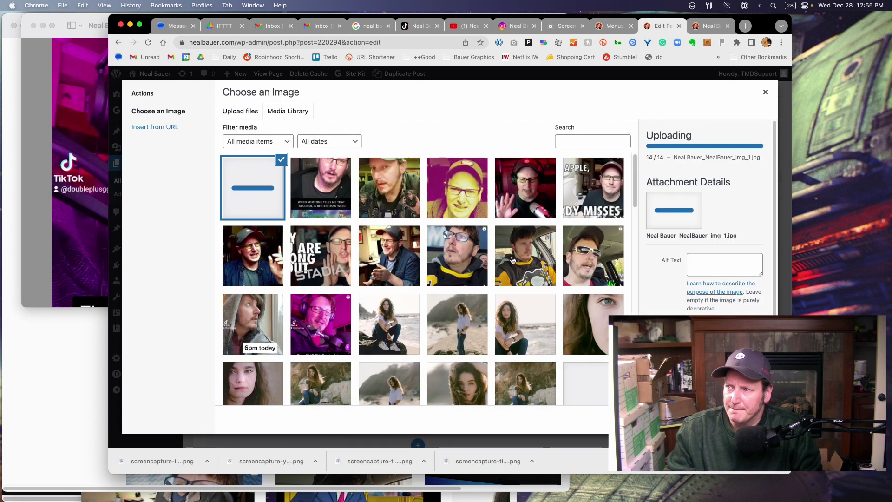
pyautogui.click(535, 202)
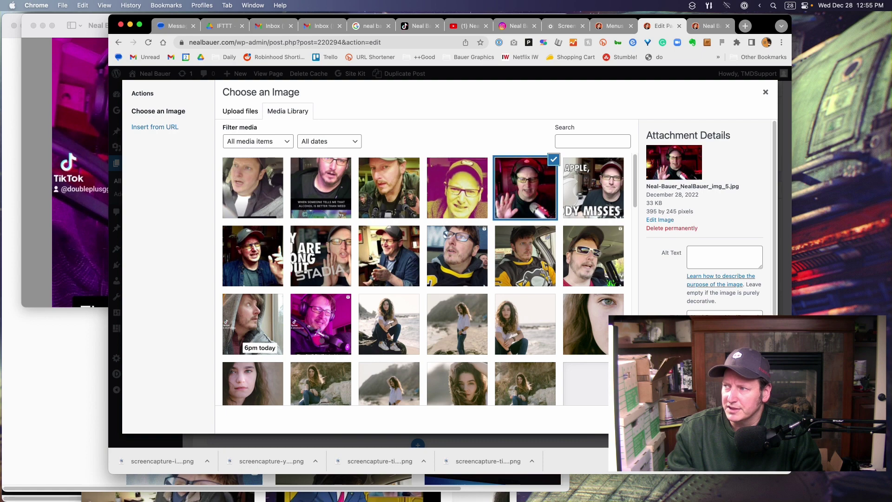
pyautogui.click(732, 417)
# - Replace the second gallery module's image with the purple headset photo and save it
pyautogui.click(576, 421)
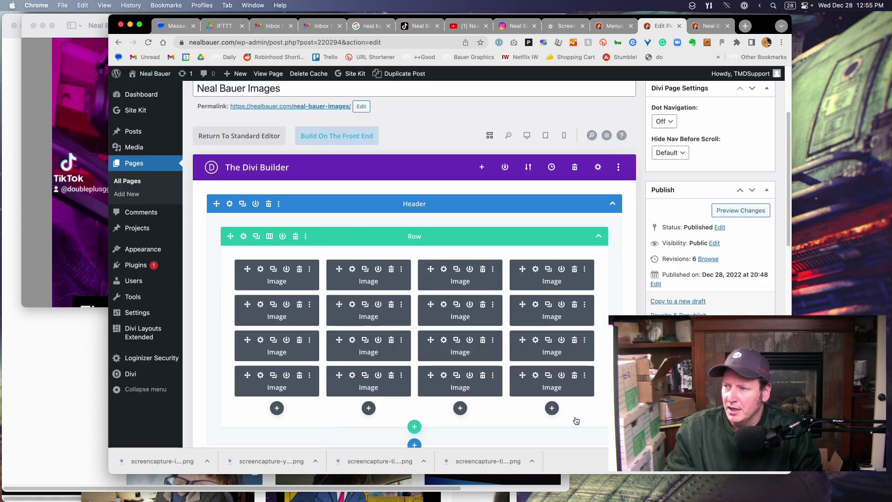
pyautogui.click(352, 270)
pyautogui.click(551, 255)
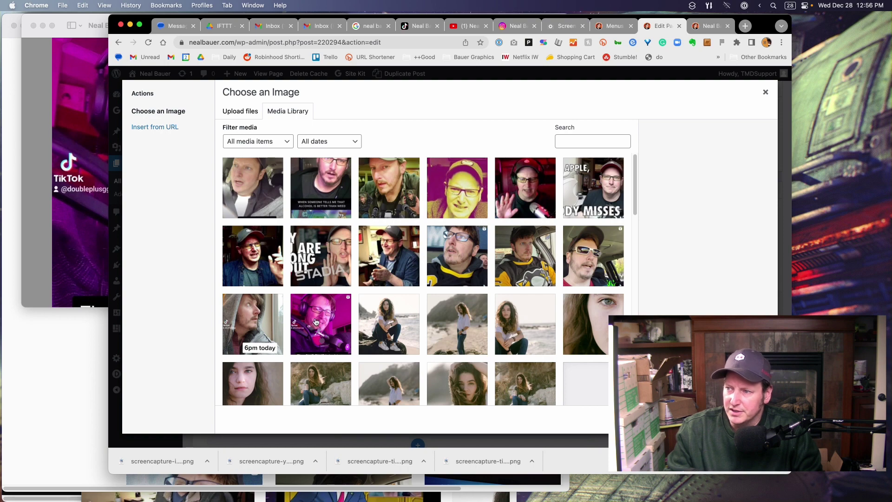
pyautogui.click(315, 323)
pyautogui.click(733, 418)
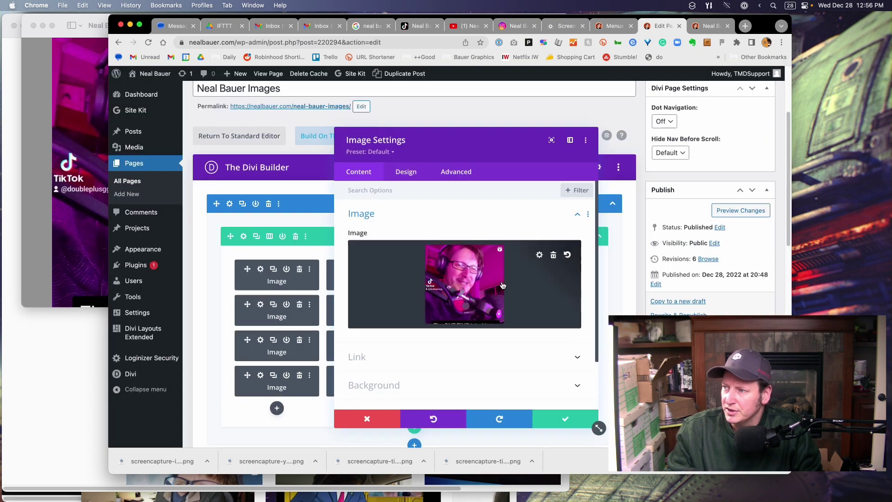
pyautogui.click(560, 418)
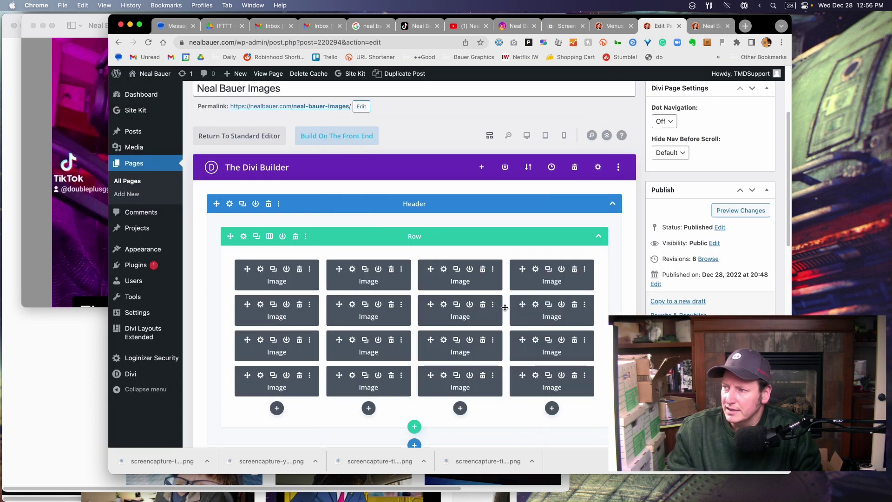
# - Clear the next image module's stock photo and bring up the media library for a replacement
pyautogui.click(443, 270)
pyautogui.click(417, 232)
pyautogui.click(457, 279)
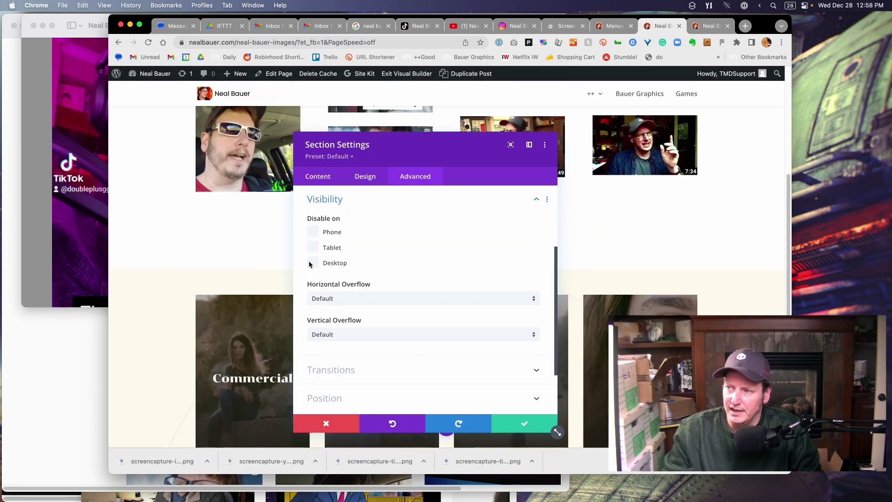
pyautogui.scroll(2, 344, 190)
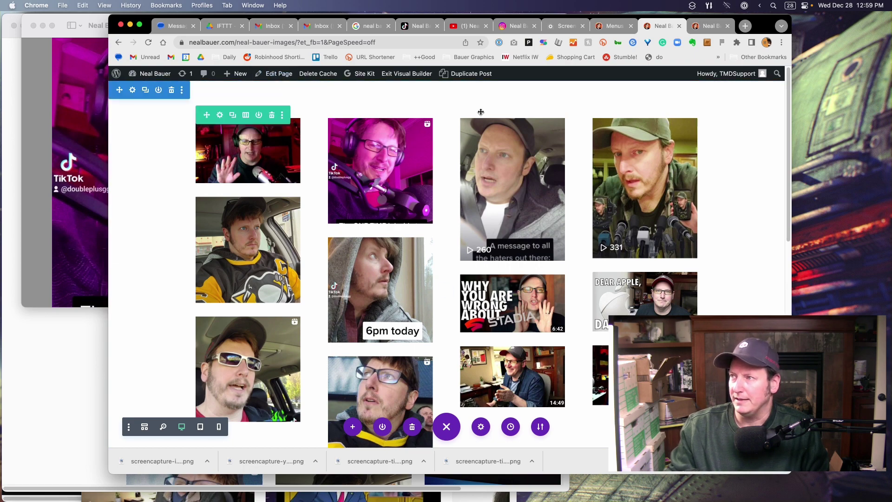
# - Check the gallery page at phone width, then switch to the site's menu editor
pyautogui.click(220, 427)
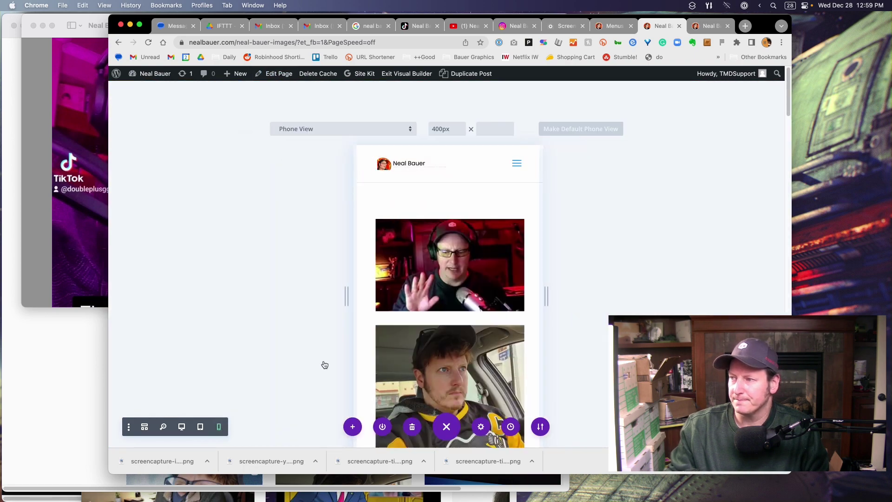
pyautogui.scroll(-3, 327, 362)
pyautogui.scroll(-3, 328, 361)
pyautogui.scroll(-3, 329, 361)
pyautogui.scroll(5, 328, 359)
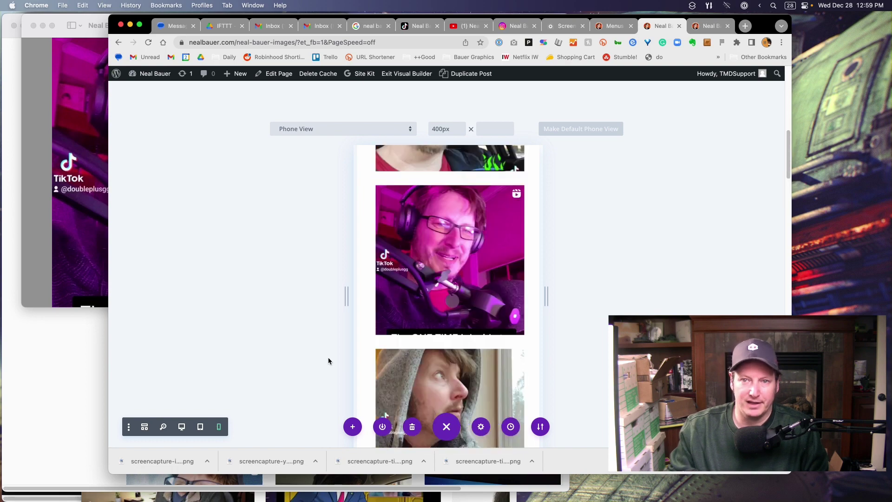
pyautogui.scroll(5, 327, 360)
pyautogui.click(613, 26)
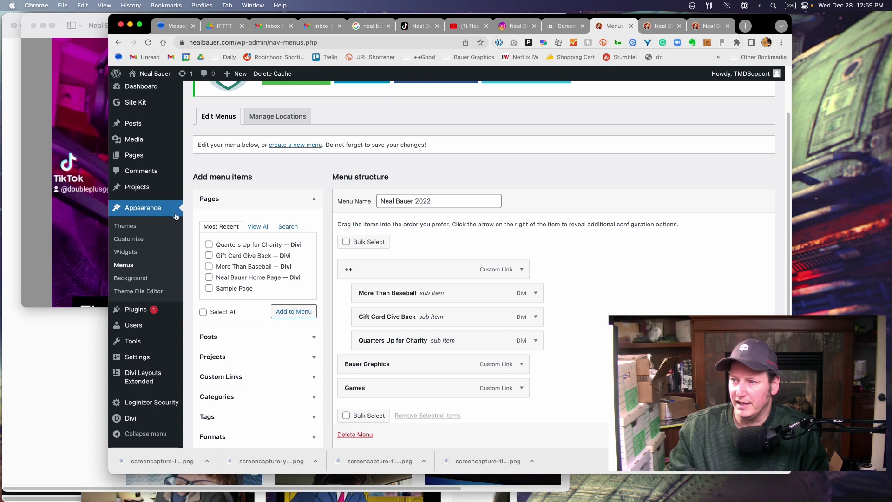
# - Add the Neal Bauer Images page to the menu with navigation label Social and save the menu
pyautogui.click(130, 245)
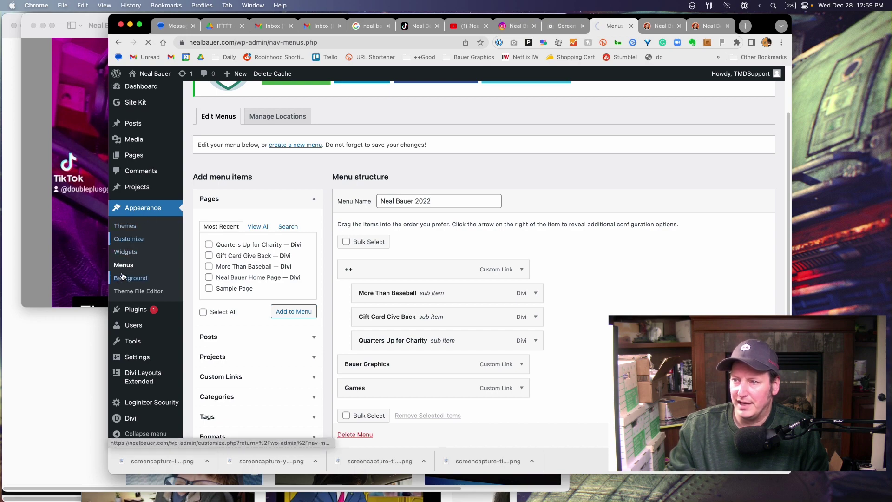
pyautogui.click(283, 391)
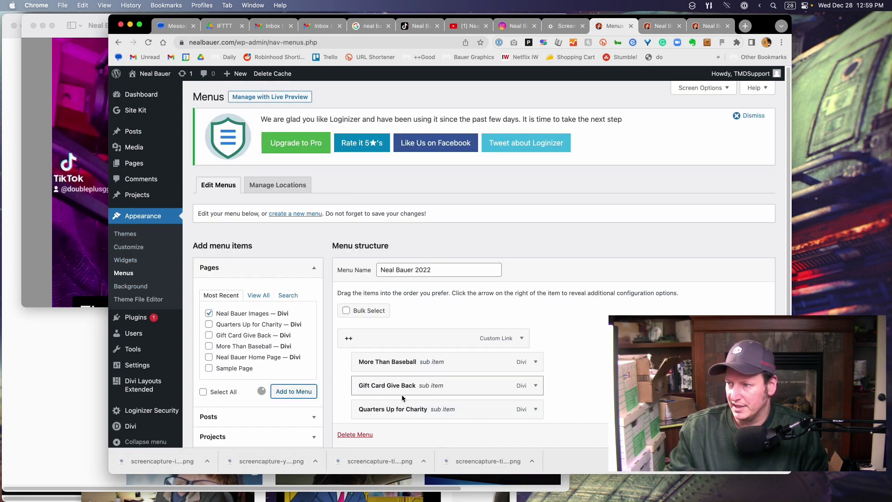
pyautogui.scroll(-3, 442, 393)
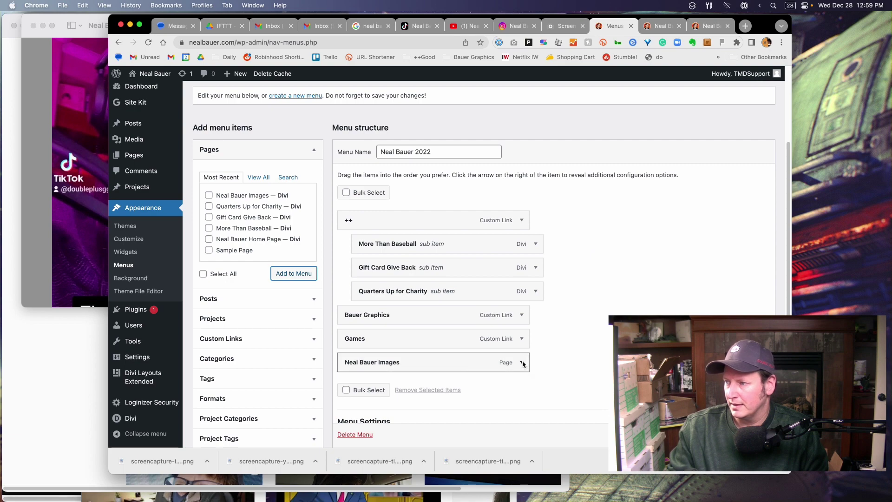
pyautogui.click(522, 362)
pyautogui.moveTo(409, 395); pyautogui.dragTo(355, 392)
pyautogui.write('Goog')
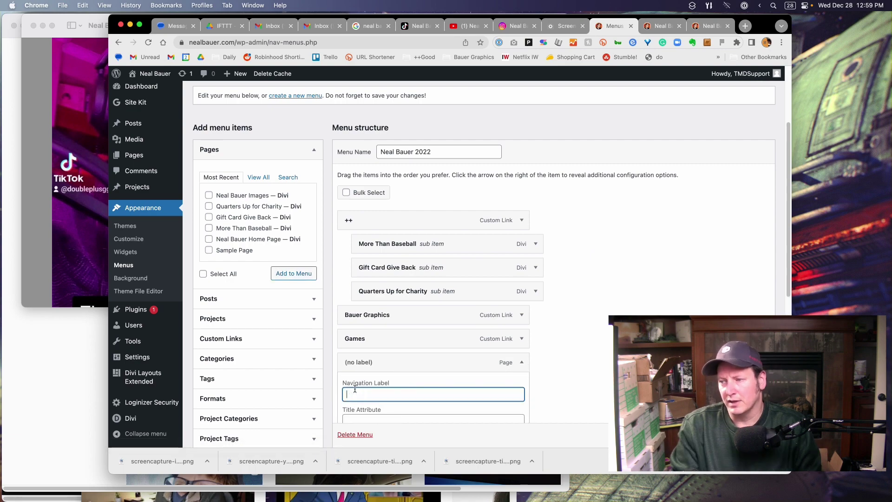
pyautogui.press('Return')
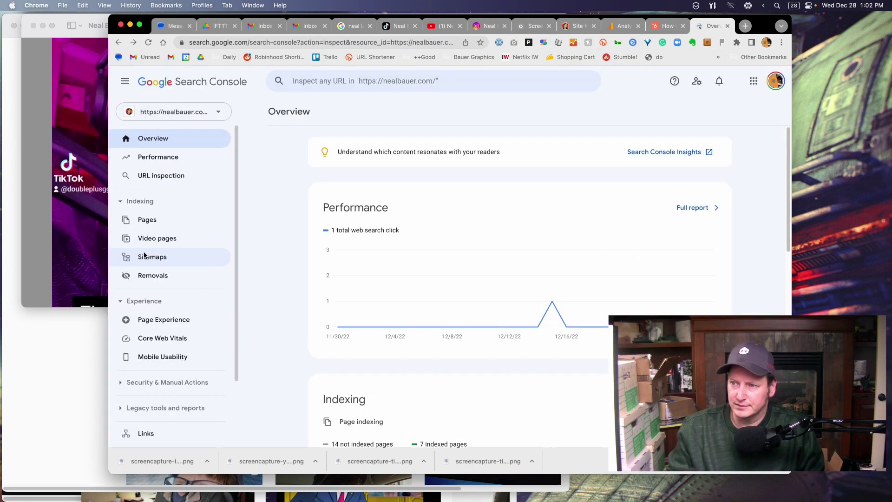
# - Submit sitemap.xml on the Sitemaps page and dismiss the success message
pyautogui.click(146, 257)
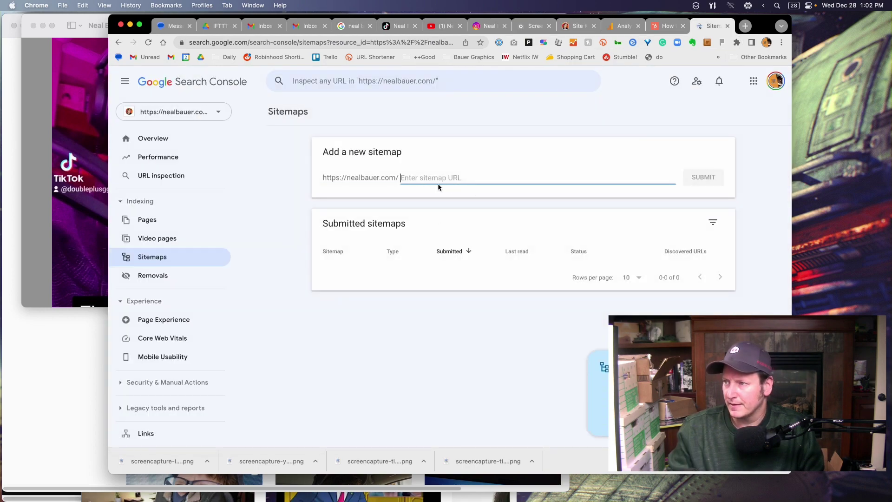
pyautogui.write('https://nealbauer.com/sitemap.xml')
pyautogui.press('BackSpace')
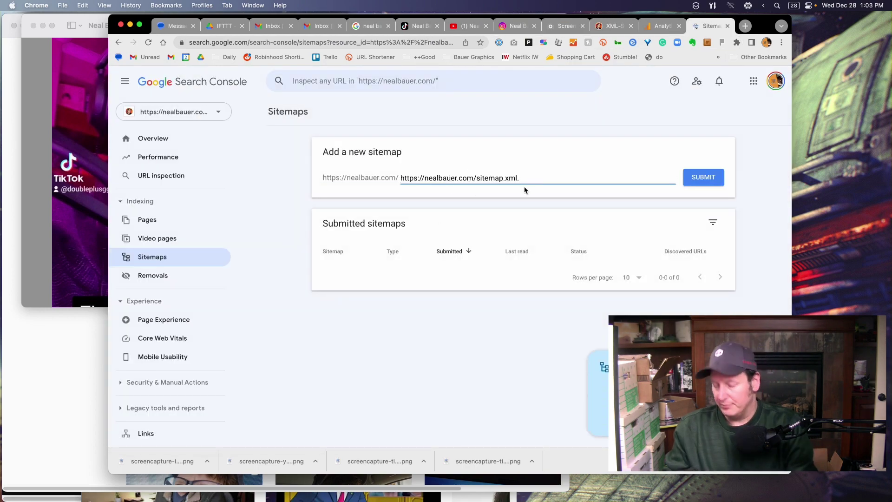
pyautogui.write('hsitemap.xml')
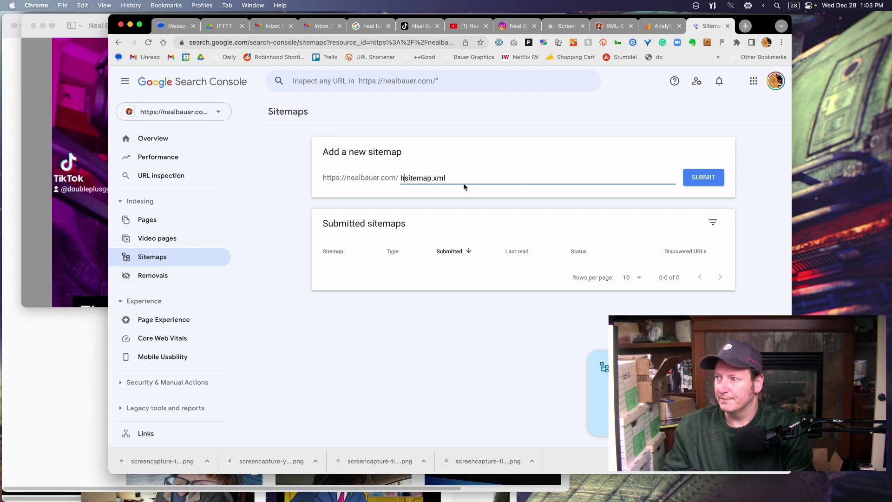
pyautogui.click(692, 177)
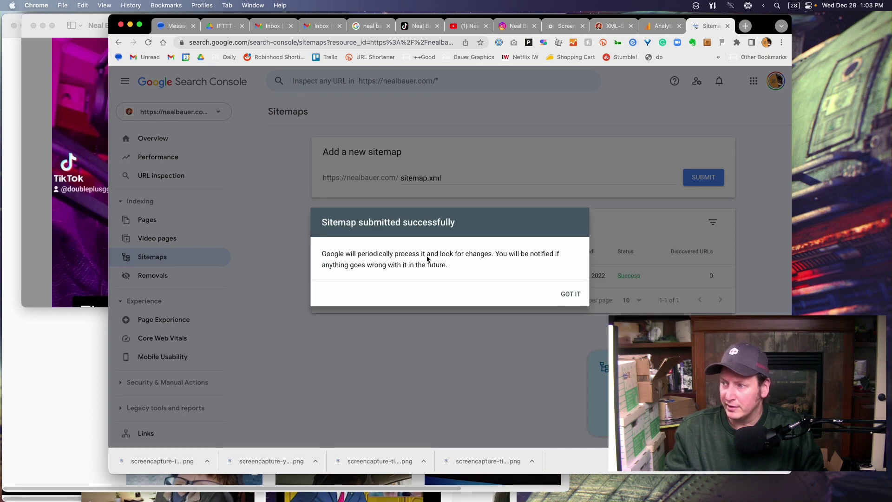
pyautogui.click(568, 296)
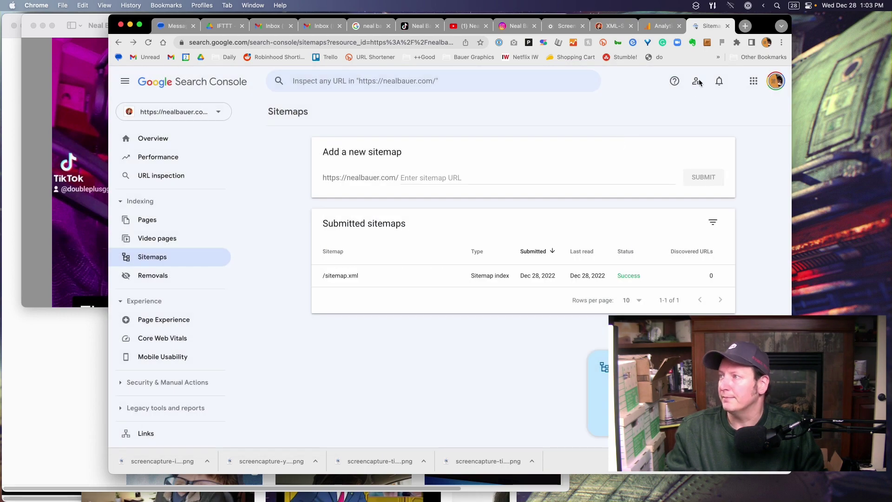